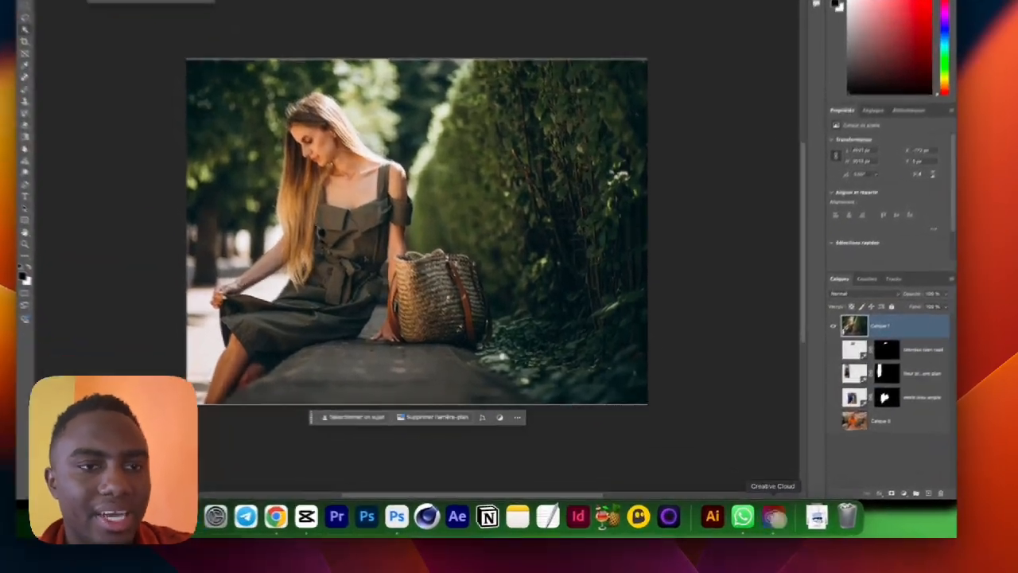
- Switch to Creative Cloud and check the remaining monthly generative credits in the account details
left_click(745, 519)
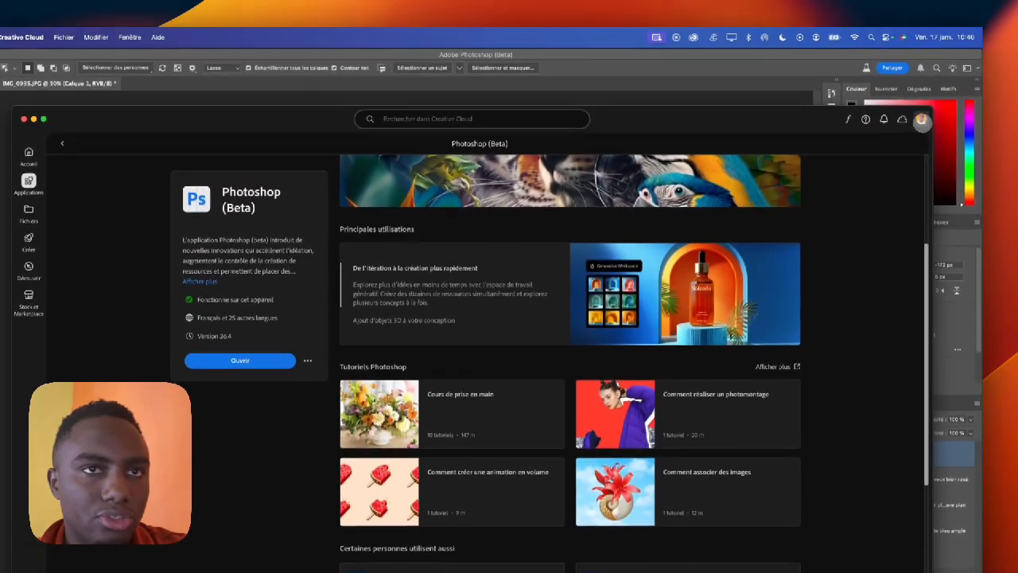
left_click(921, 69)
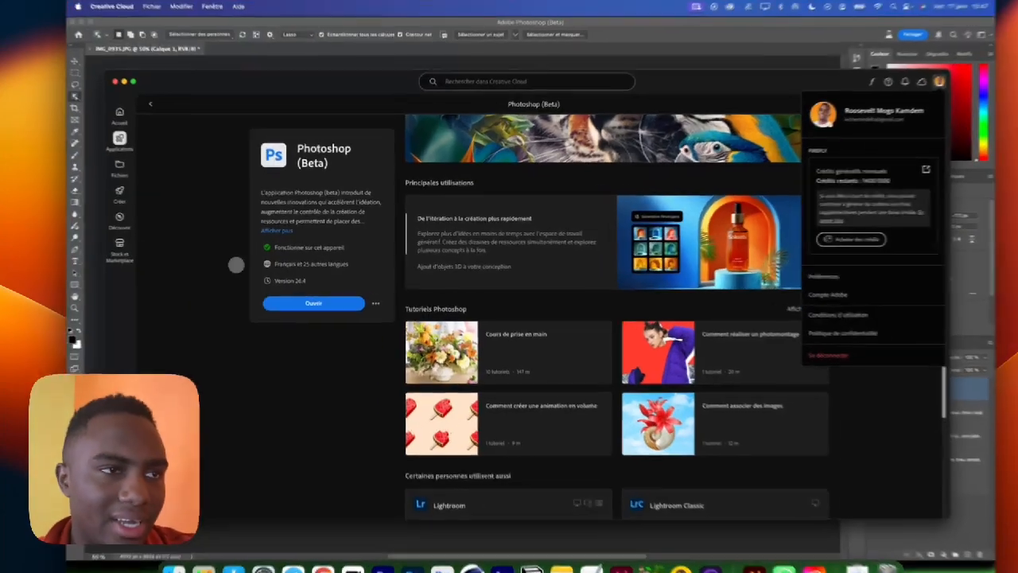
left_click(274, 248)
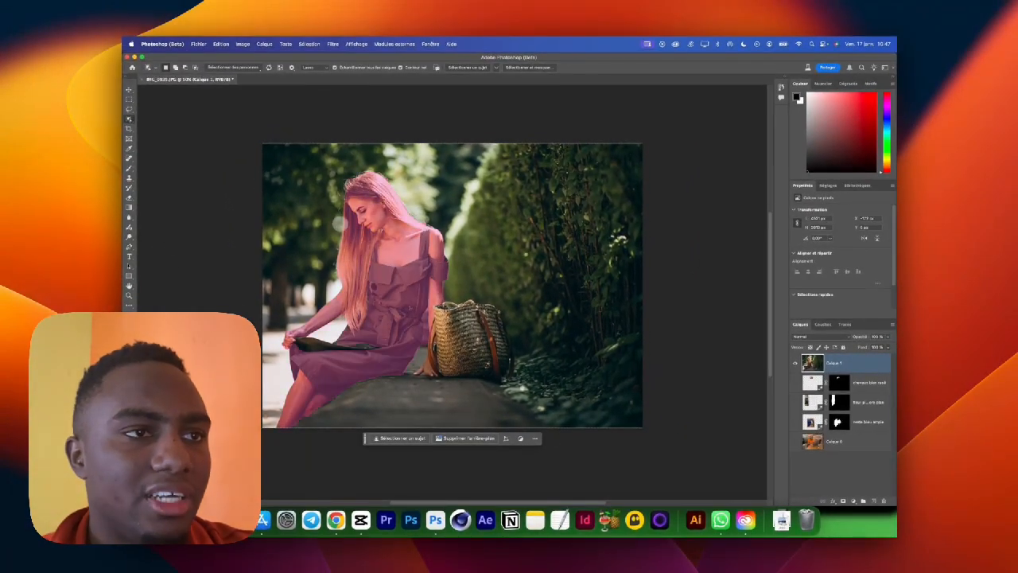
- Hide Calque 1 and the cheveux bien rasé and fleur layers, leaving only Calque 0 and veste bleu ample visible
key("v")
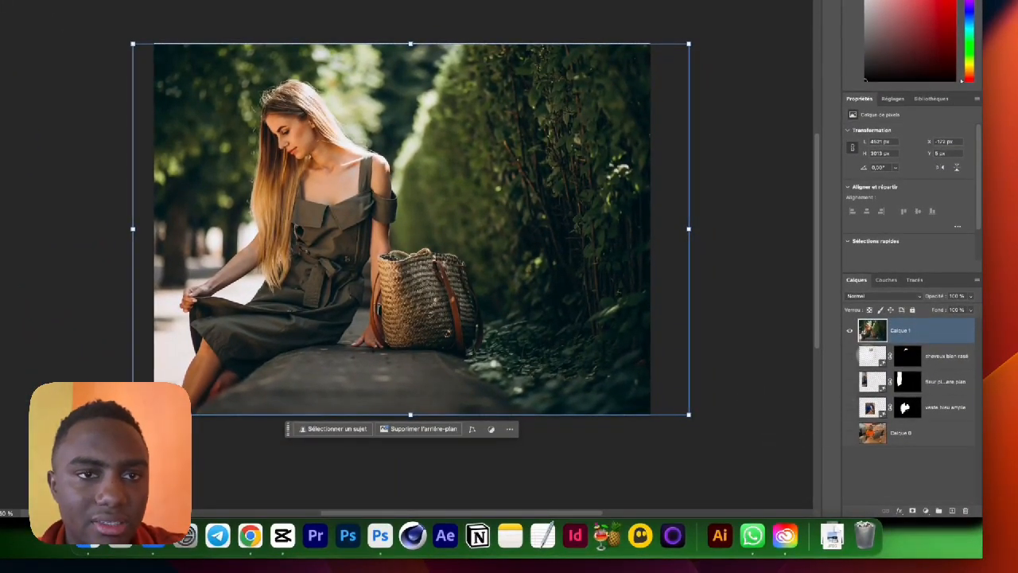
left_click_drag(849, 330, 848, 405)
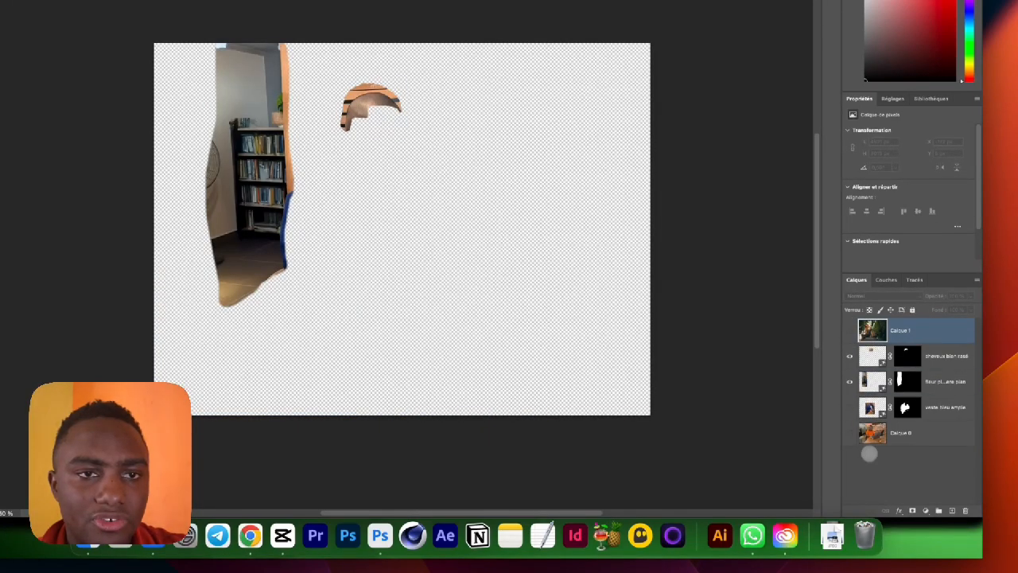
left_click_drag(848, 433, 850, 360)
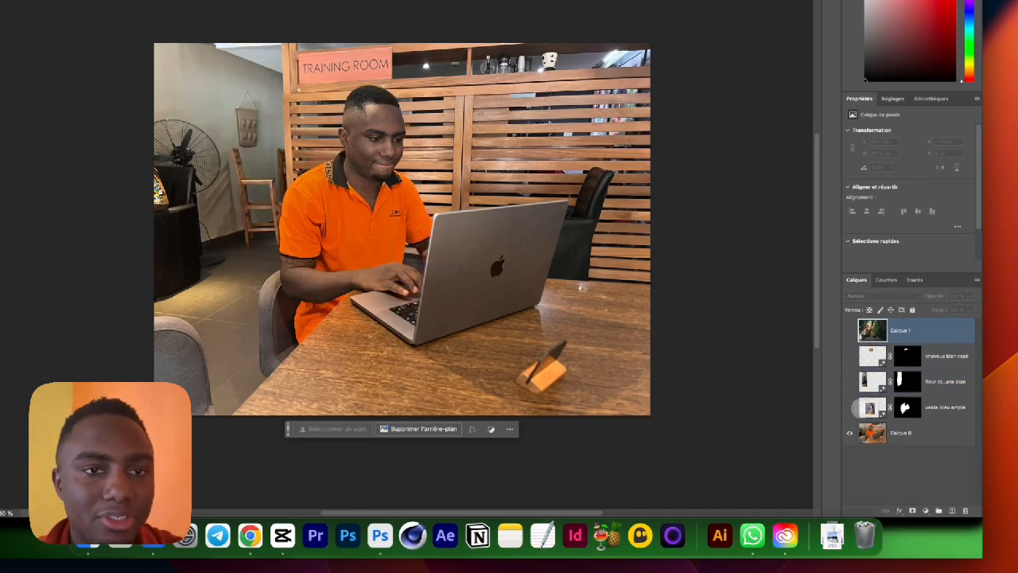
left_click(849, 407)
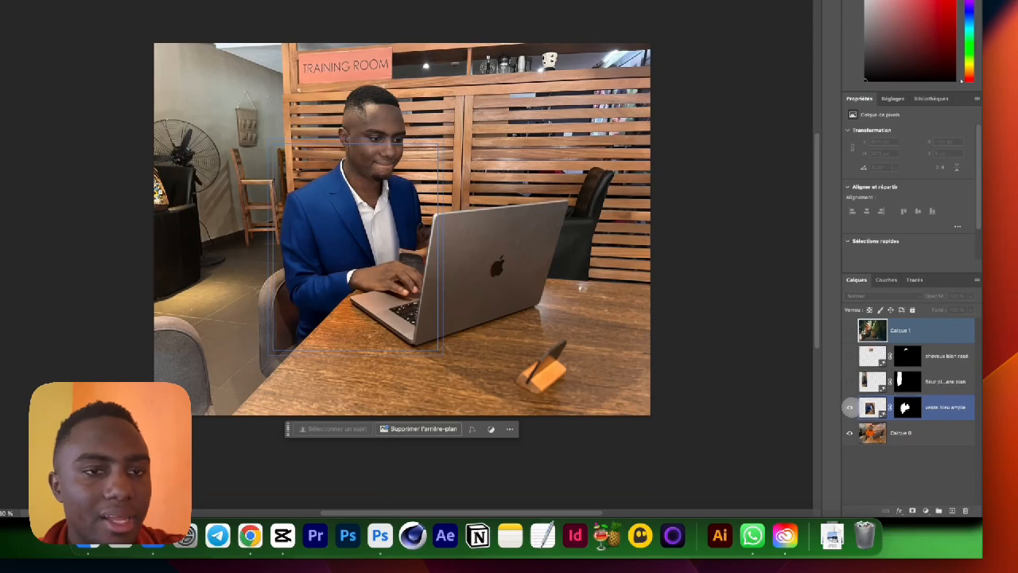
- Compare the generated variants of the veste bleu ample layer, finishing on the second one, the blue jacket with a white shirt
left_click(875, 407)
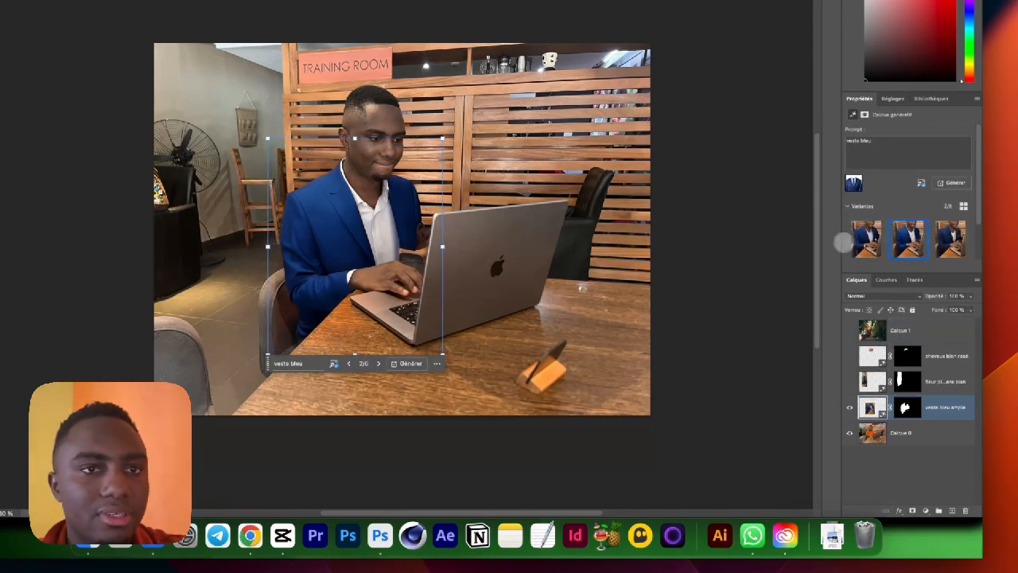
left_click(855, 237)
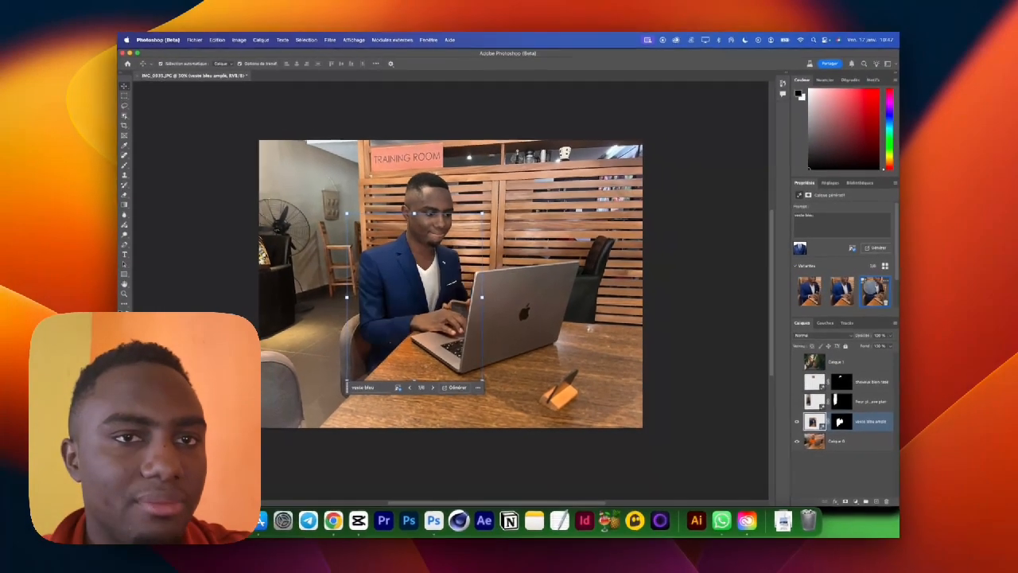
left_click(840, 290)
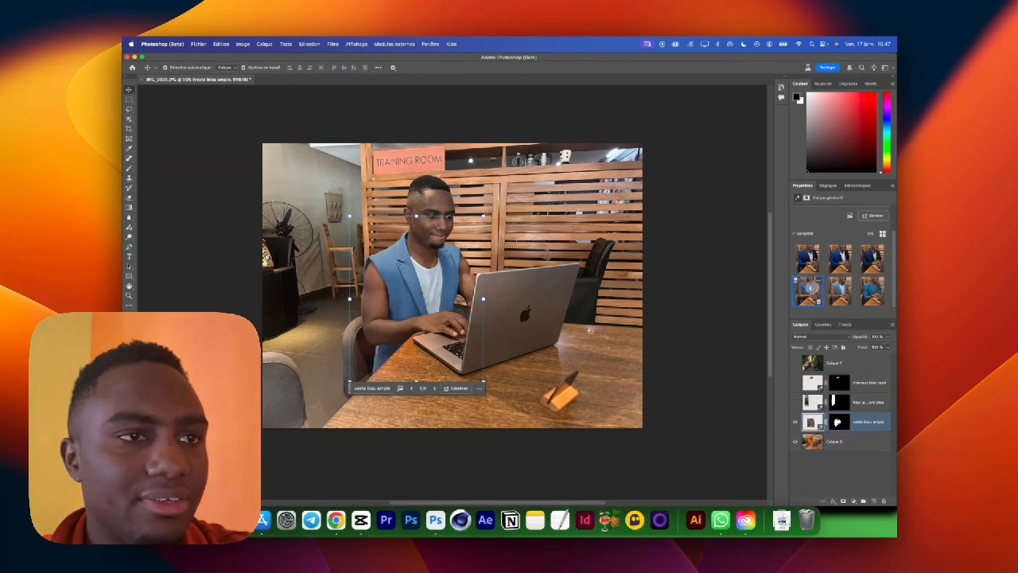
left_click(809, 291)
left_click(873, 286)
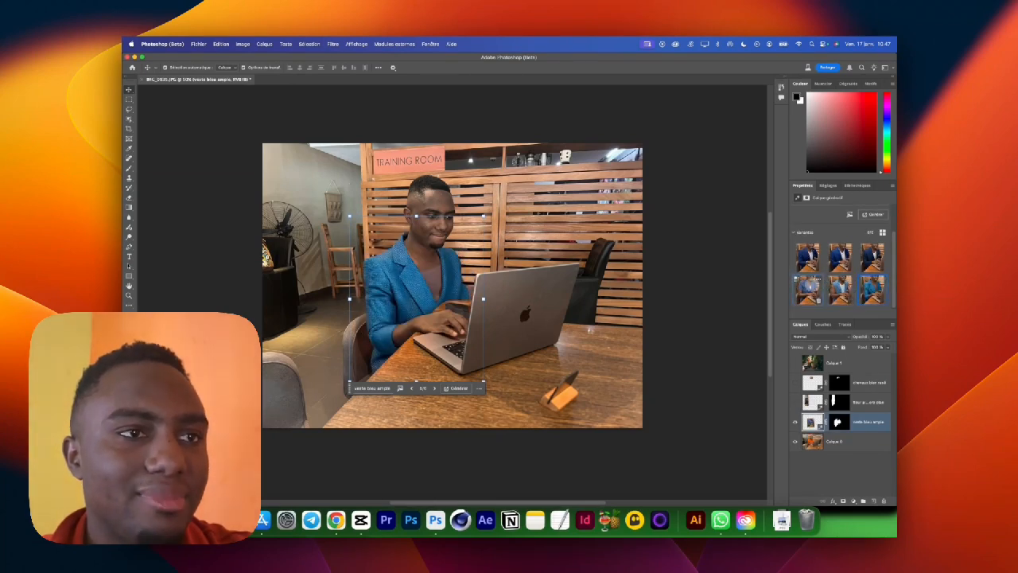
left_click(809, 287)
left_click(872, 286)
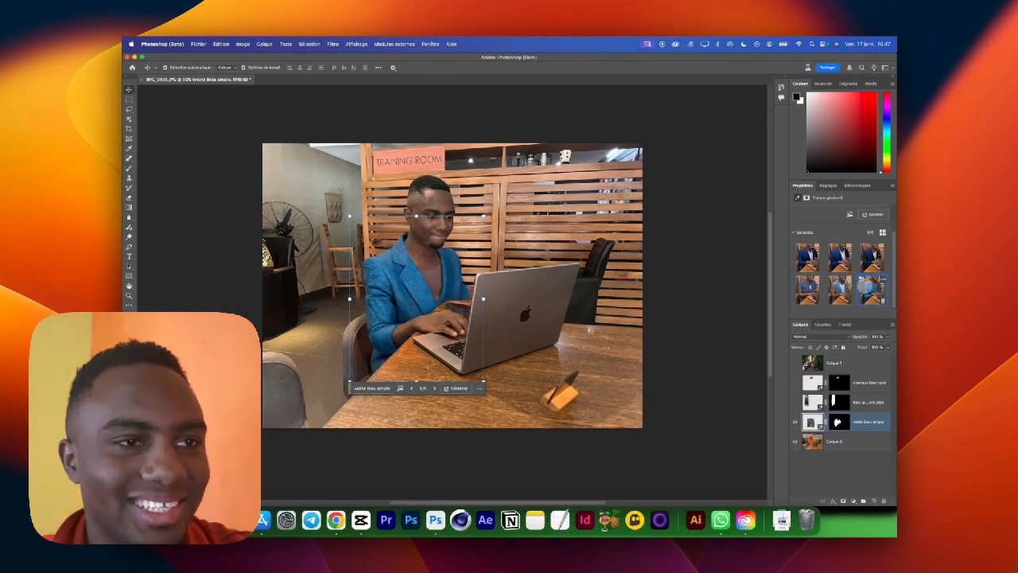
left_click(840, 288)
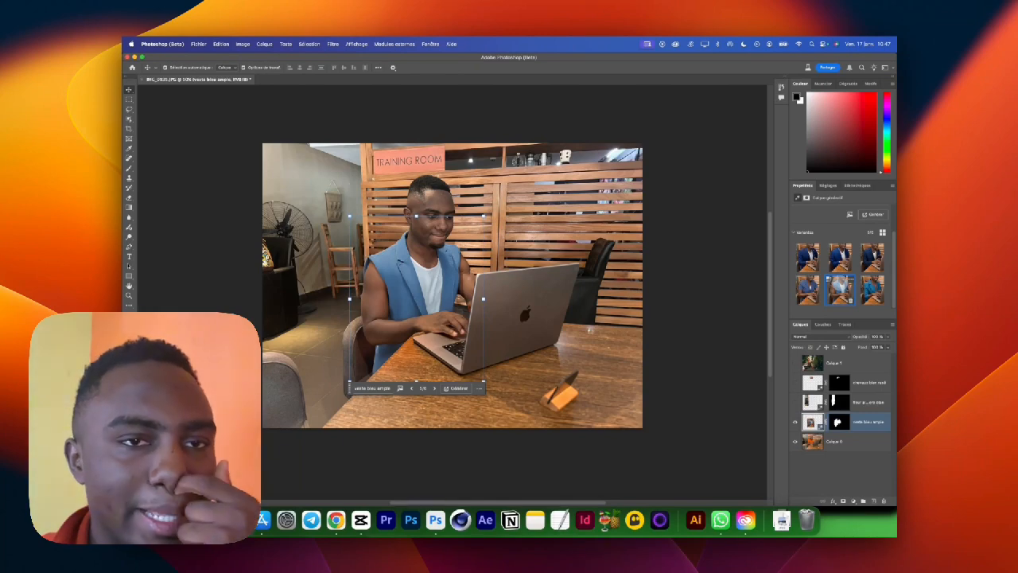
left_click(836, 257)
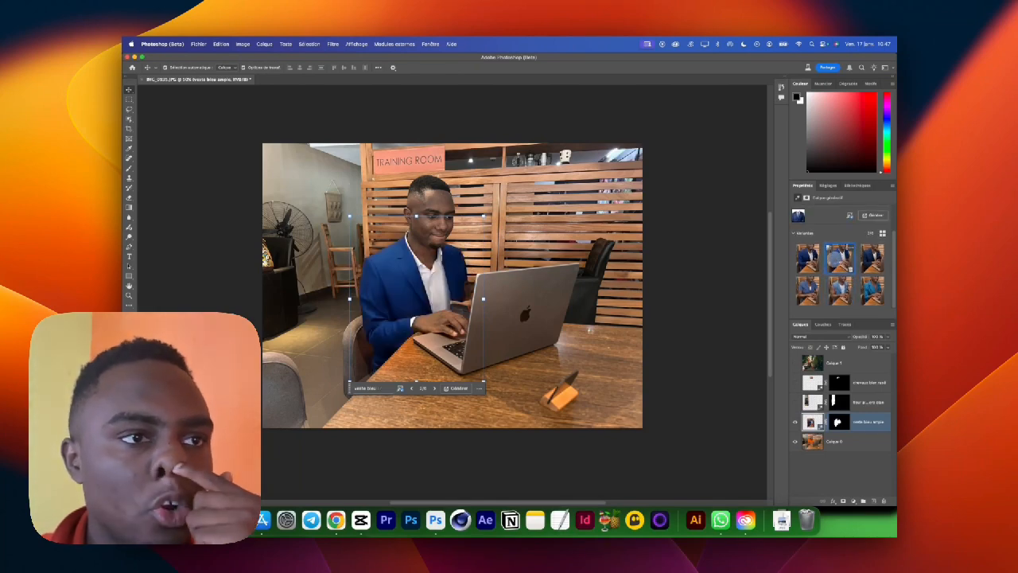
left_click(810, 256)
left_click(835, 256)
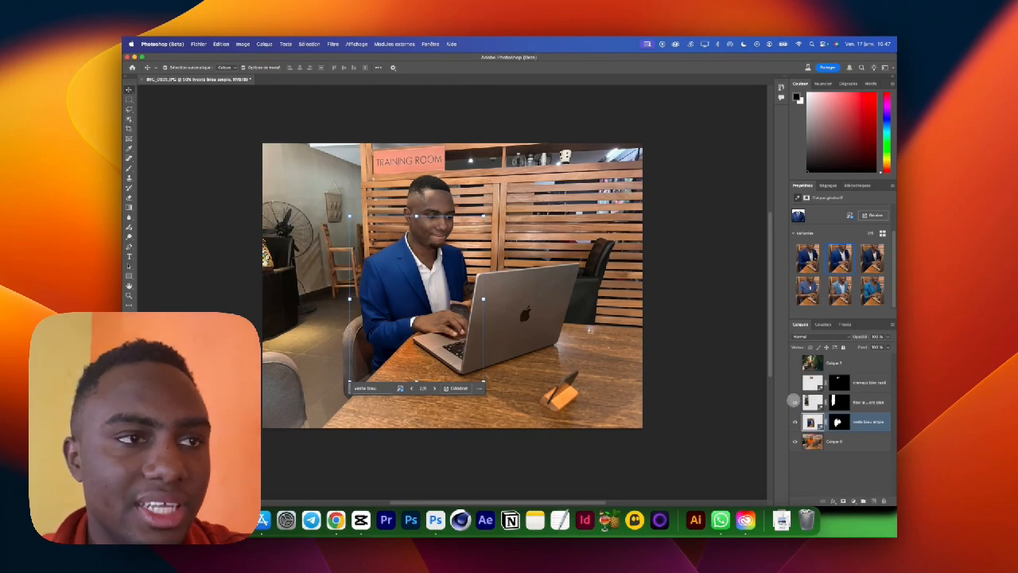
- Show the generated bookshelf background layer, preview the cheveux bien rasé layer and hide it again
left_click(794, 401)
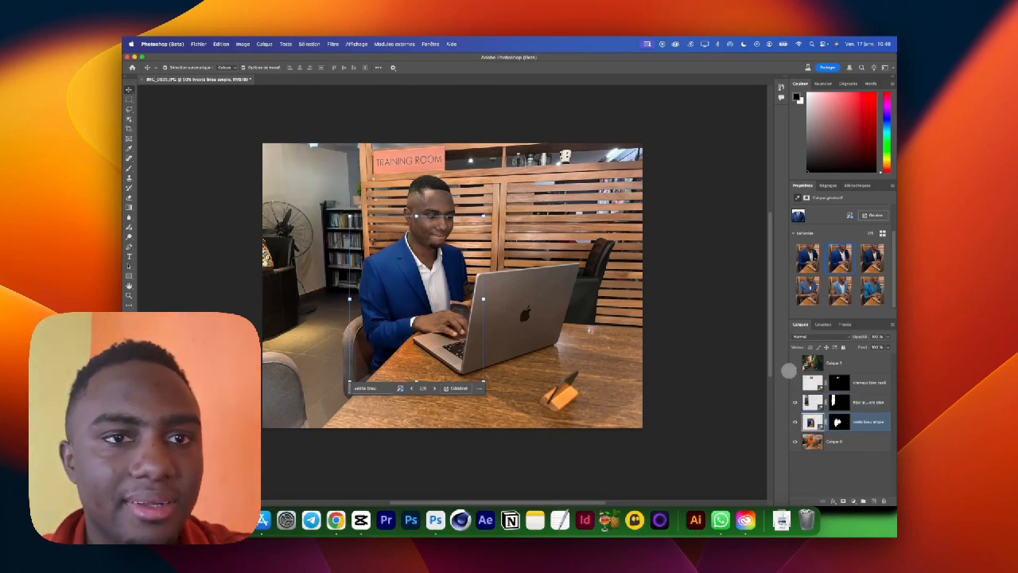
left_click(791, 381)
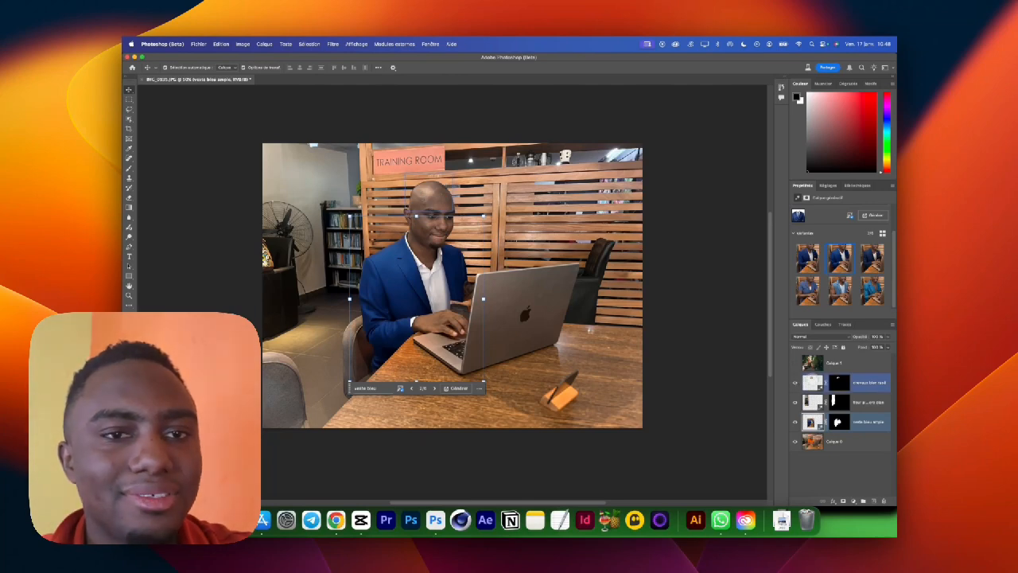
left_click(869, 383)
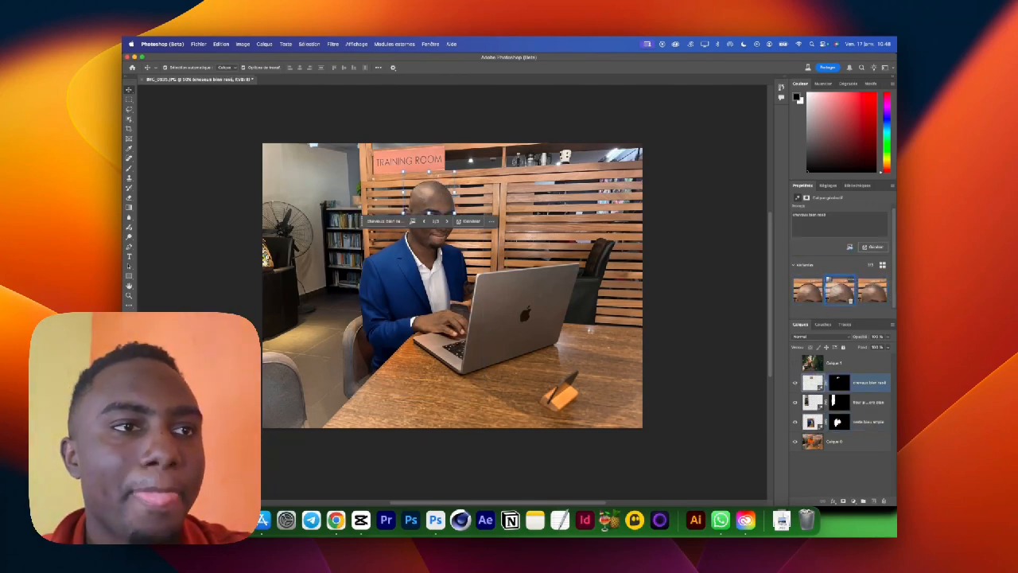
left_click(796, 383)
left_click(713, 295)
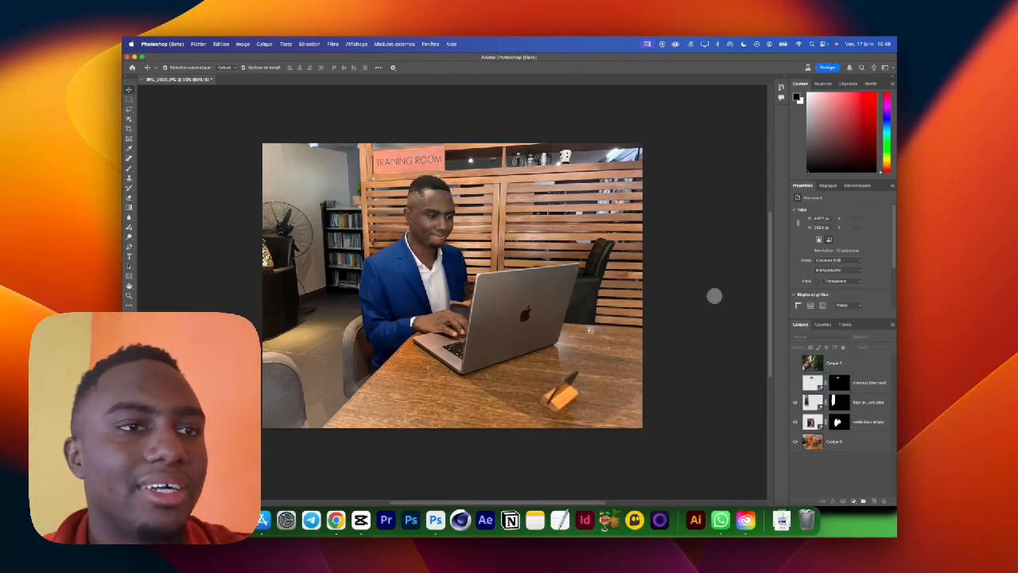
left_click(663, 318)
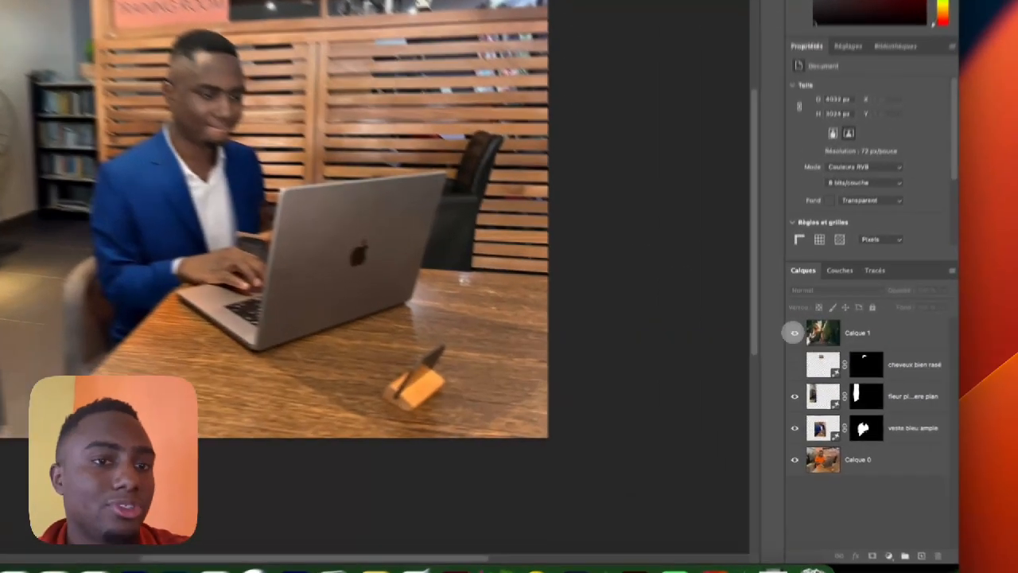
- Show Calque 1 and scale it proportionally to 102.08 % so the woman's photo covers the canvas
left_click(795, 363)
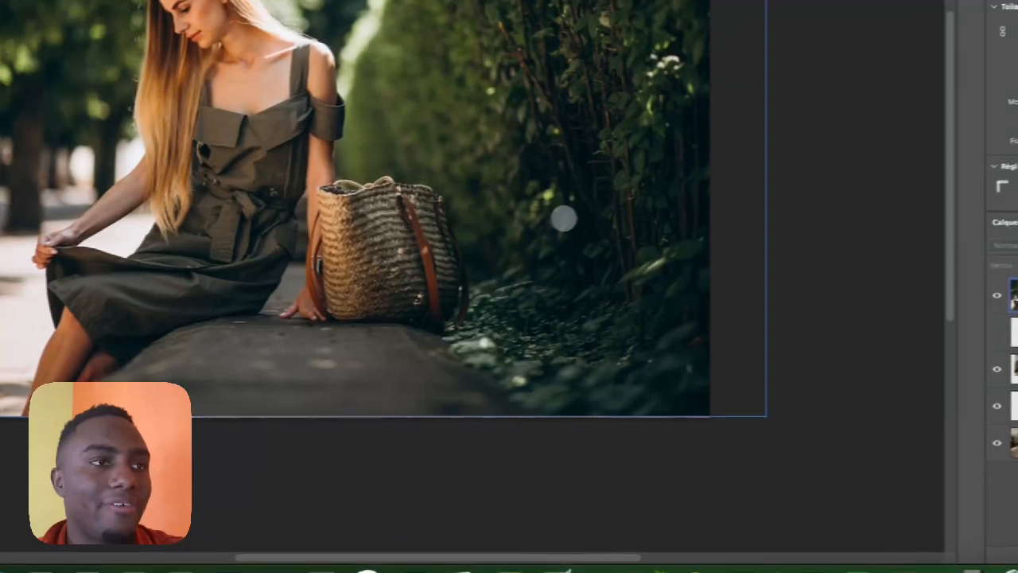
mouse_move(388, 239)
left_mouse_down()
mouse_move(387, 224)
mouse_move(389, 241)
left_mouse_up()
left_click_drag(592, 218, 594, 209)
key("ctrl+t")
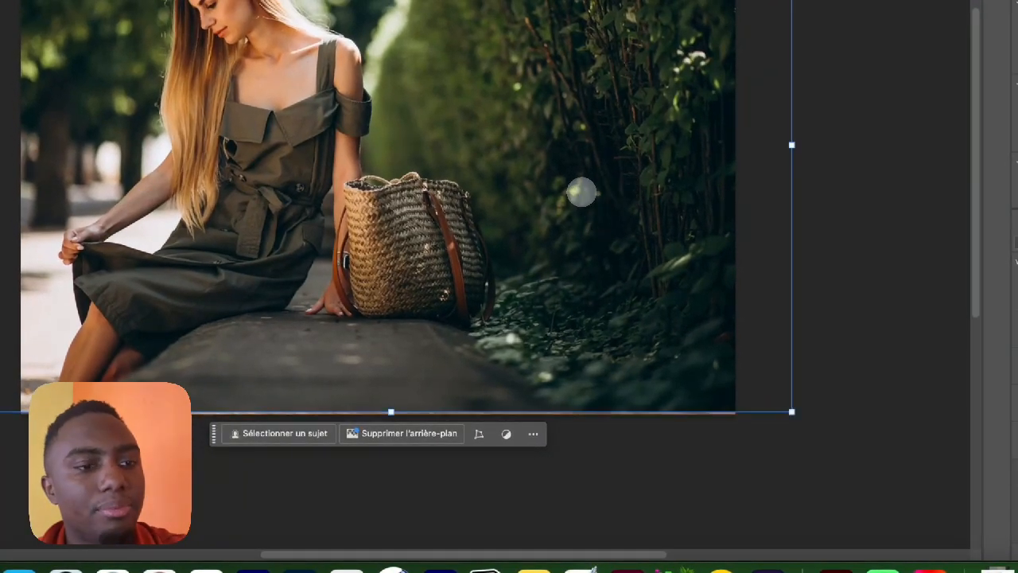
left_click_drag(390, 412, 394, 420)
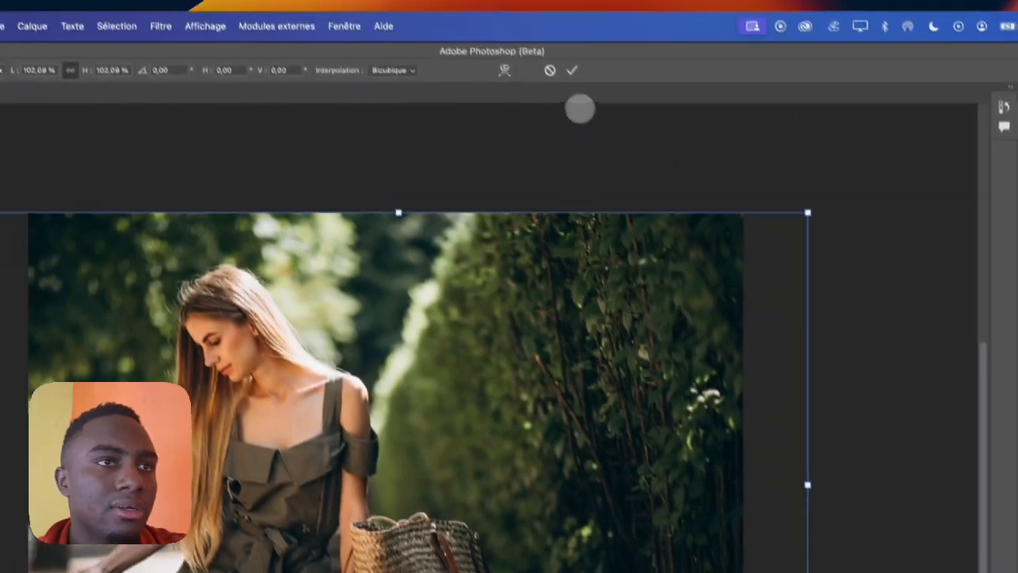
left_click(570, 71)
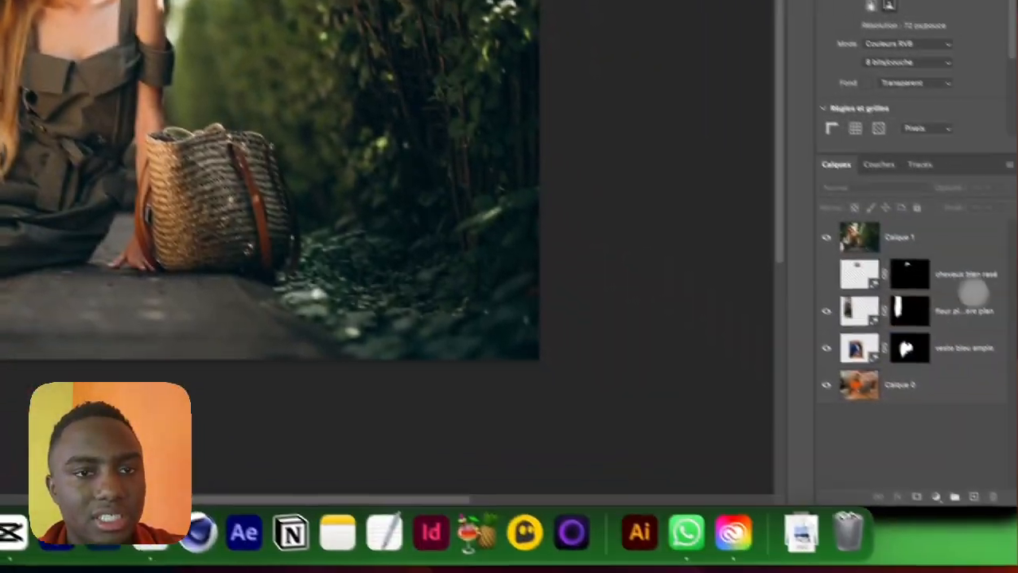
- Group the four layers from cheveux bien rasé down to Calque 0
left_click(955, 276)
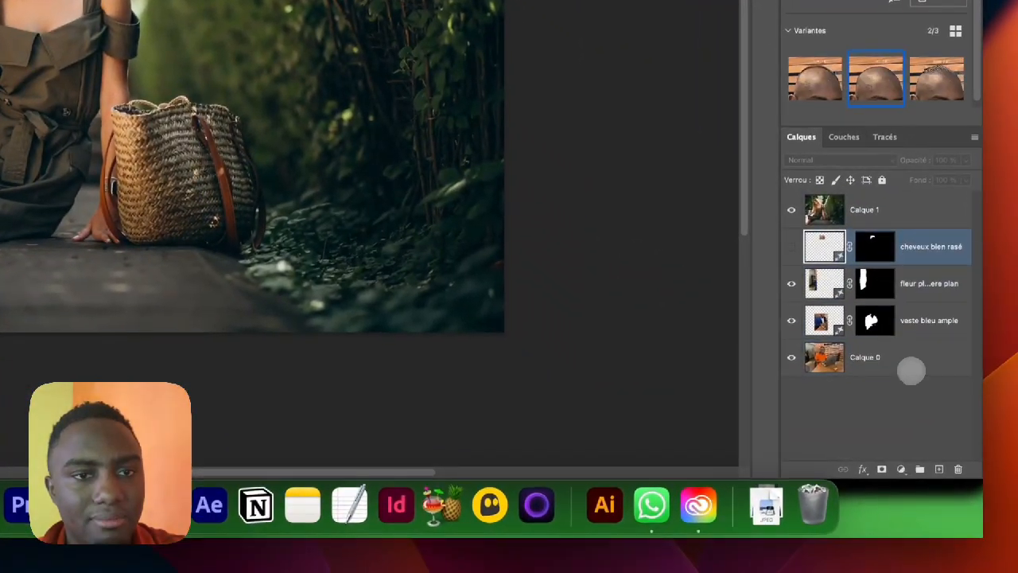
left_click(942, 390, "shift")
key("super+g")
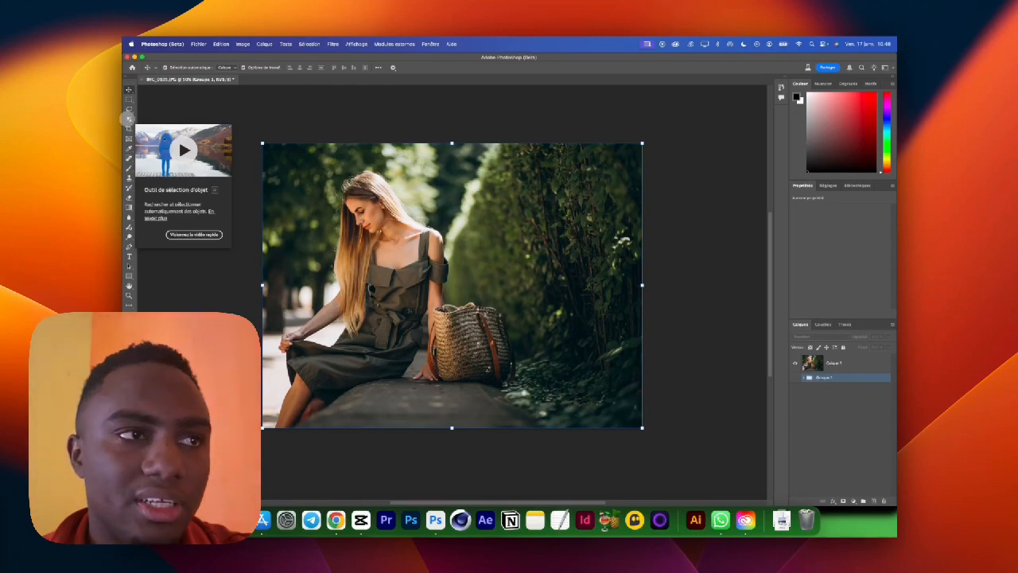
- Open the people selection options of the Object Selection tool and preview the Cheveux, Sourcils, Pupille, Yeux and Peau du haut du corps masks
left_click(129, 118)
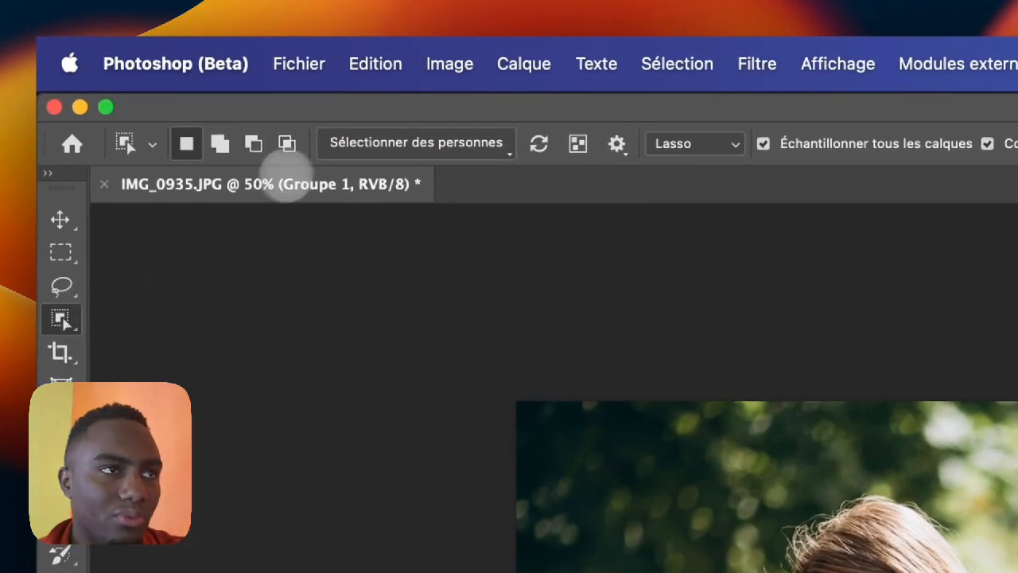
left_click(354, 144)
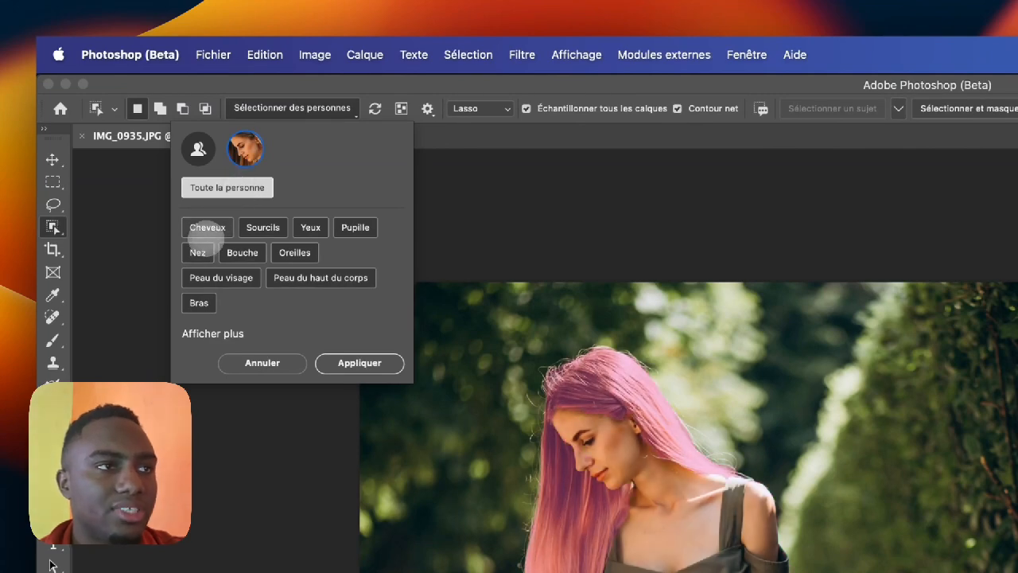
left_click(207, 227)
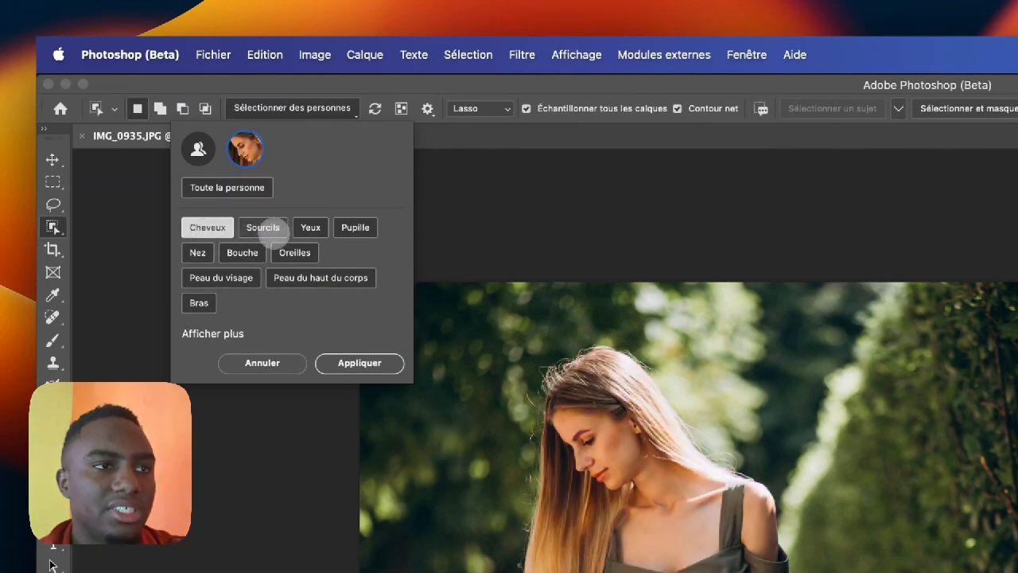
left_click(269, 227)
left_click(208, 227)
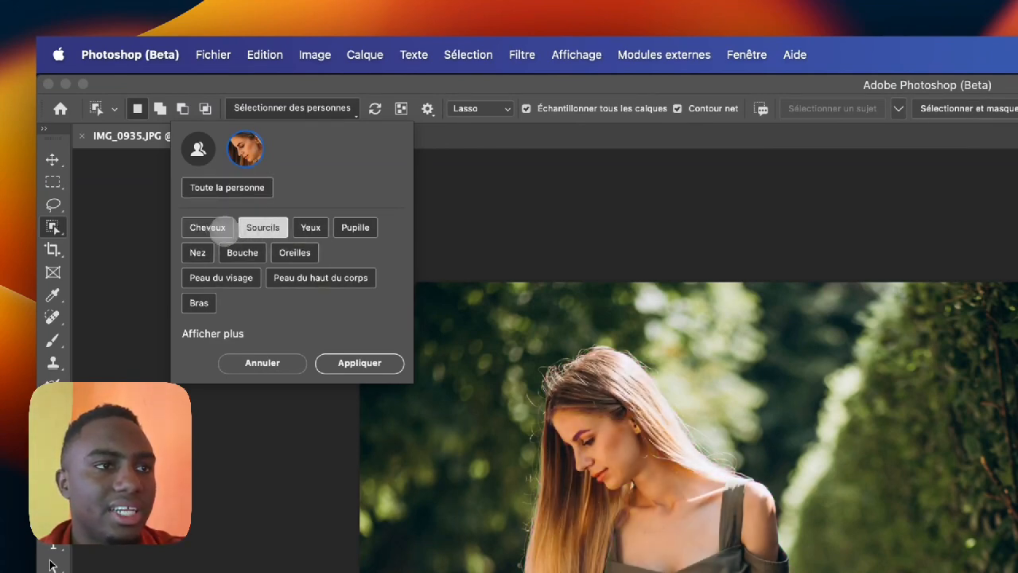
left_click(262, 227)
left_click(355, 228)
left_click(343, 228)
left_click(310, 228)
left_click(308, 232)
left_click(317, 277)
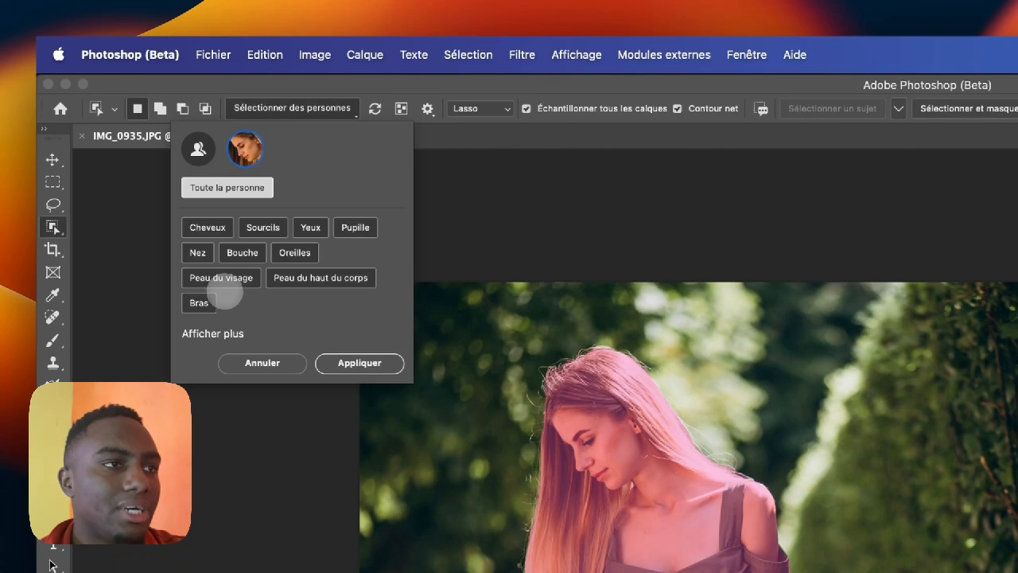
- Expand the list of body parts and clothing and apply a selection of only the woman's dress (Robe)
left_click(217, 333)
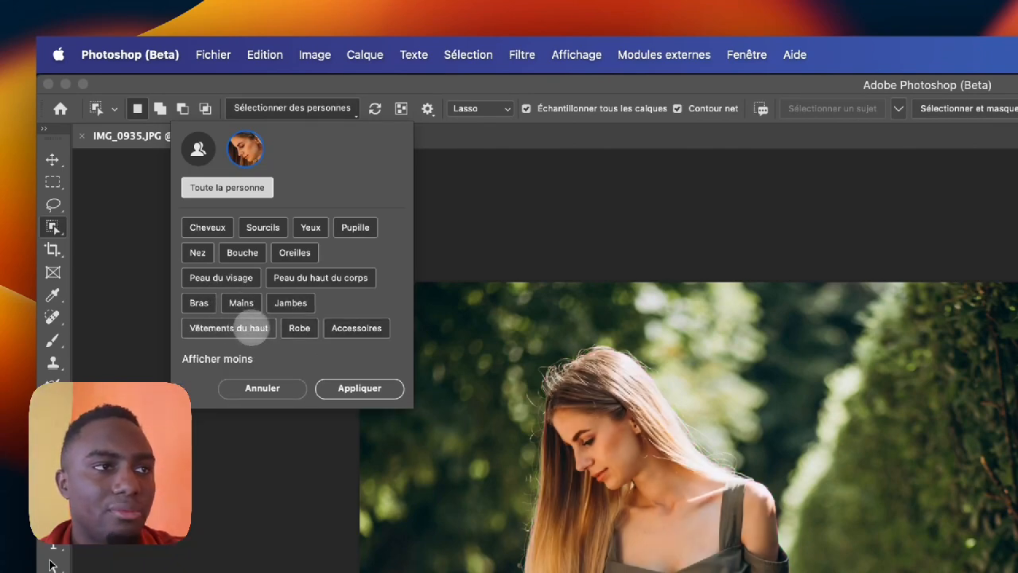
left_click(217, 332)
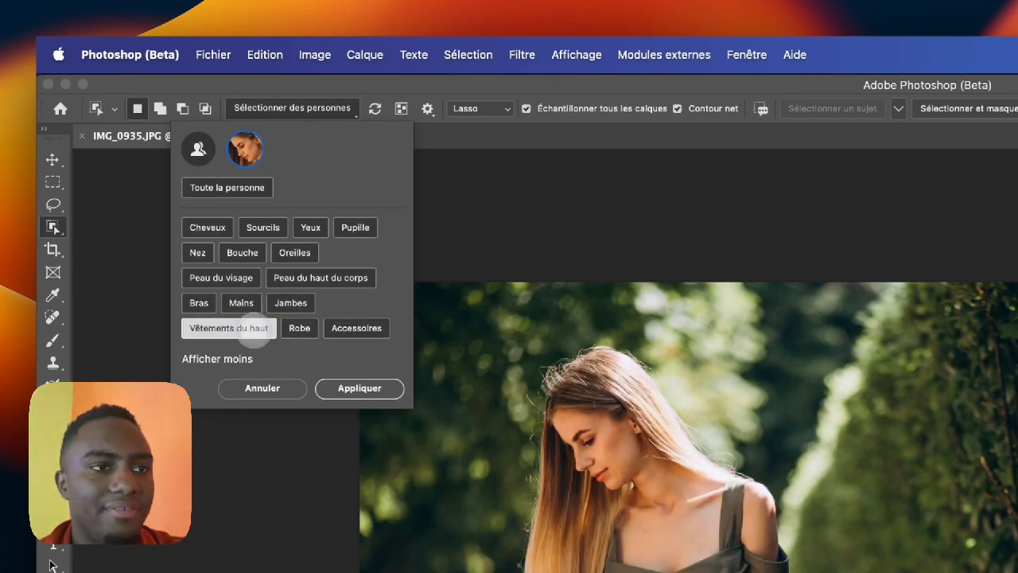
left_click(300, 328)
left_click(247, 333)
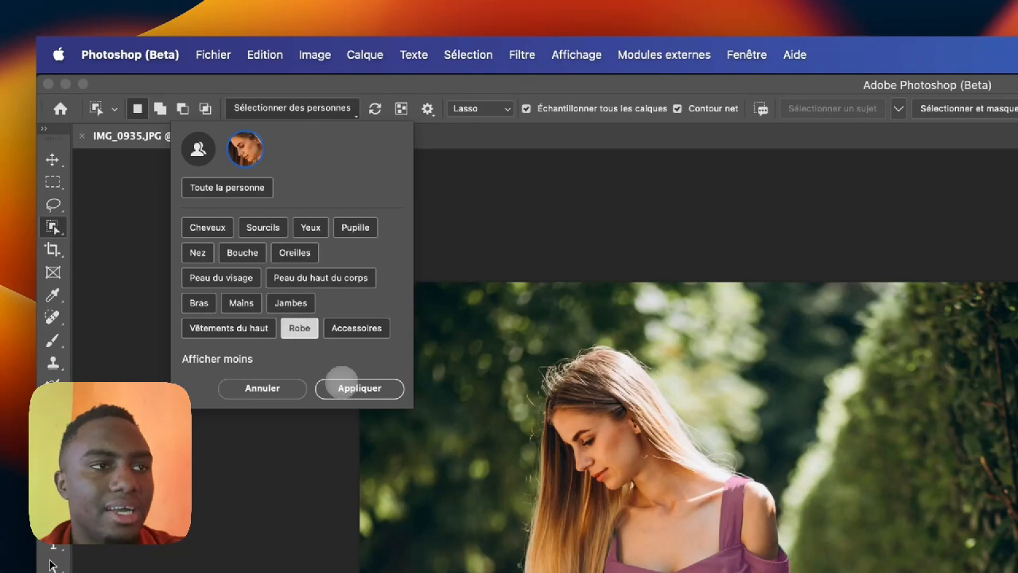
left_click(347, 389)
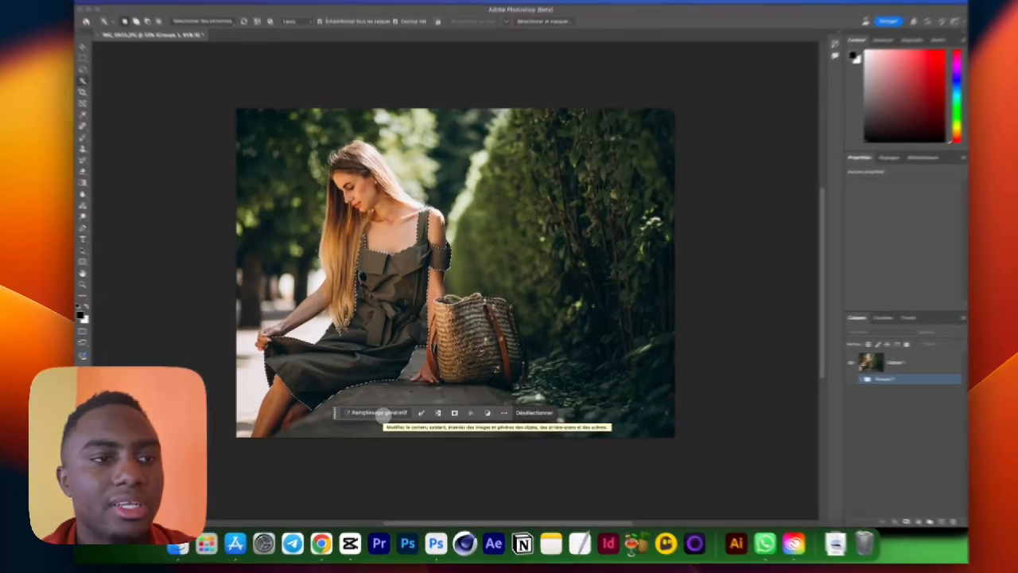
left_click(388, 407)
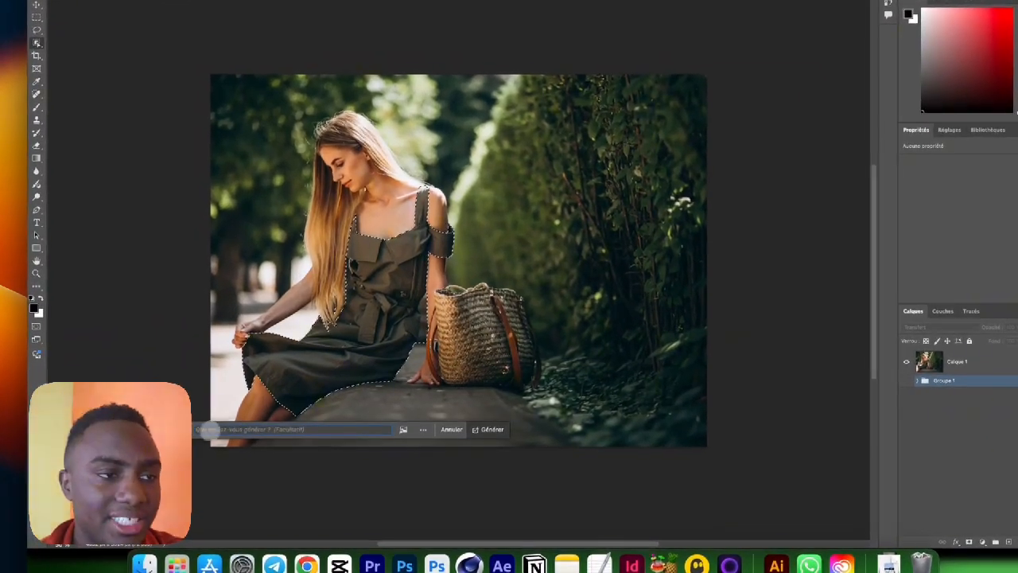
mouse_move(182, 433)
left_mouse_down()
mouse_move(350, 389)
mouse_move(380, 299)
left_mouse_up()
left_click_drag(413, 230, 401, 261)
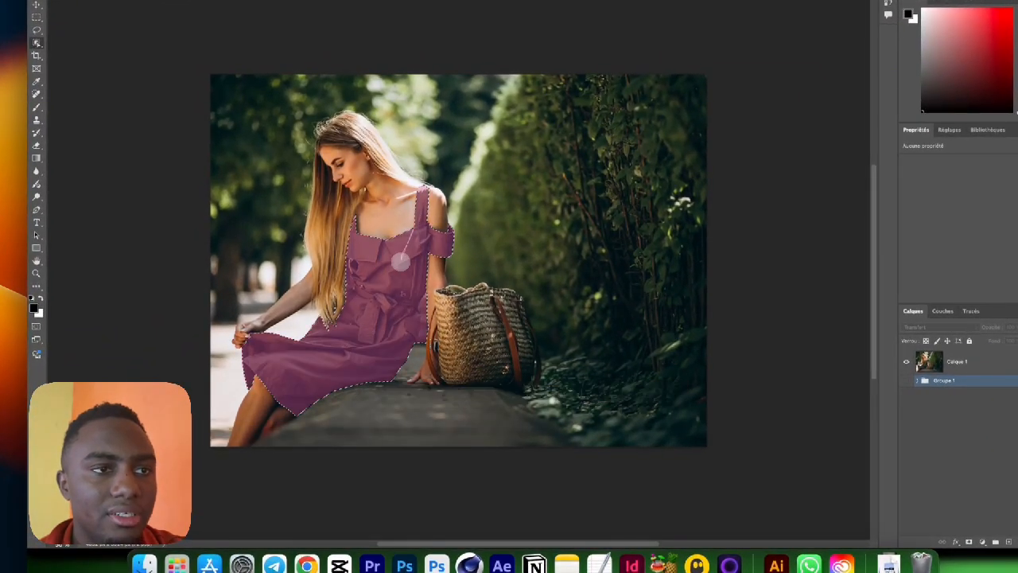
left_click_drag(405, 360, 367, 378)
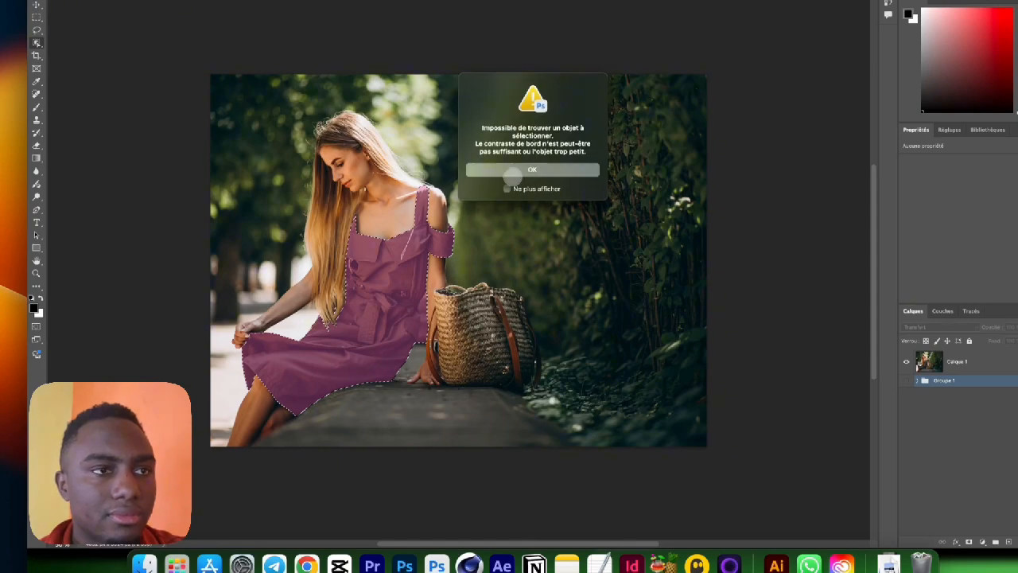
left_click(513, 169)
left_click(359, 309)
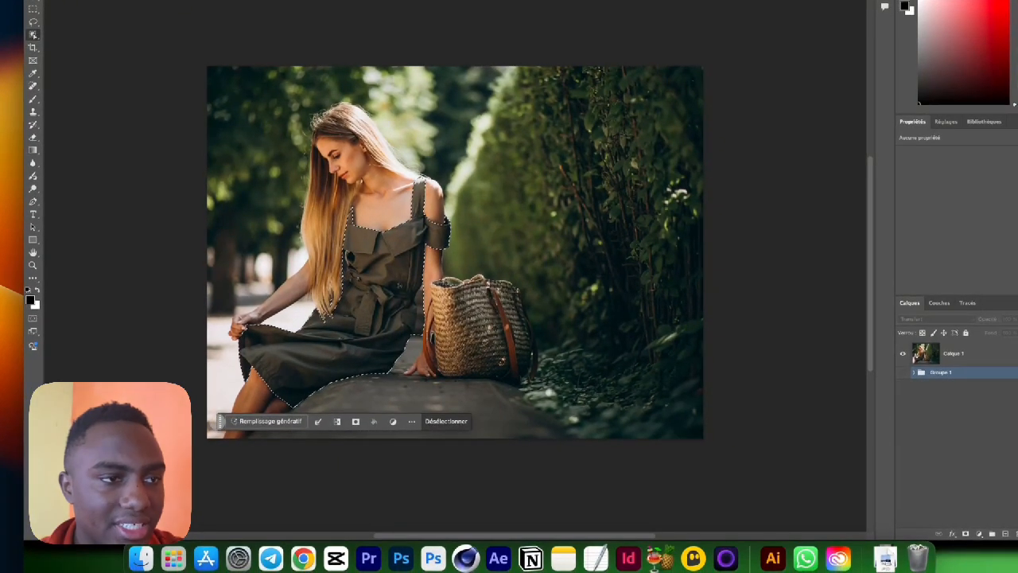
- Start a generative fill on the dress selection and attach dark-blue-suit-and-tie-png copie.jpg from Downloads as its reference image
left_click(273, 421)
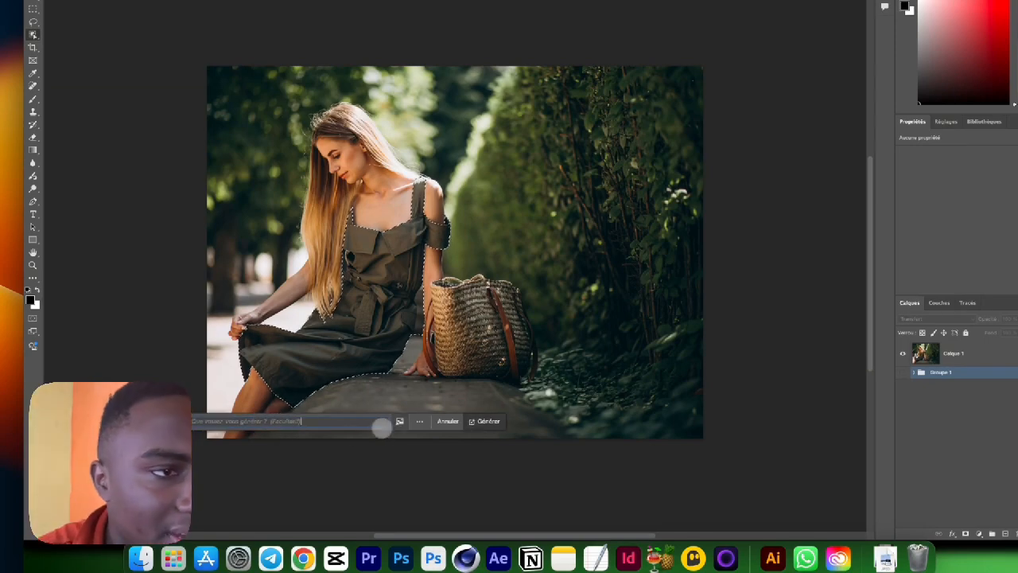
left_click(400, 423)
left_click_drag(195, 421, 294, 389)
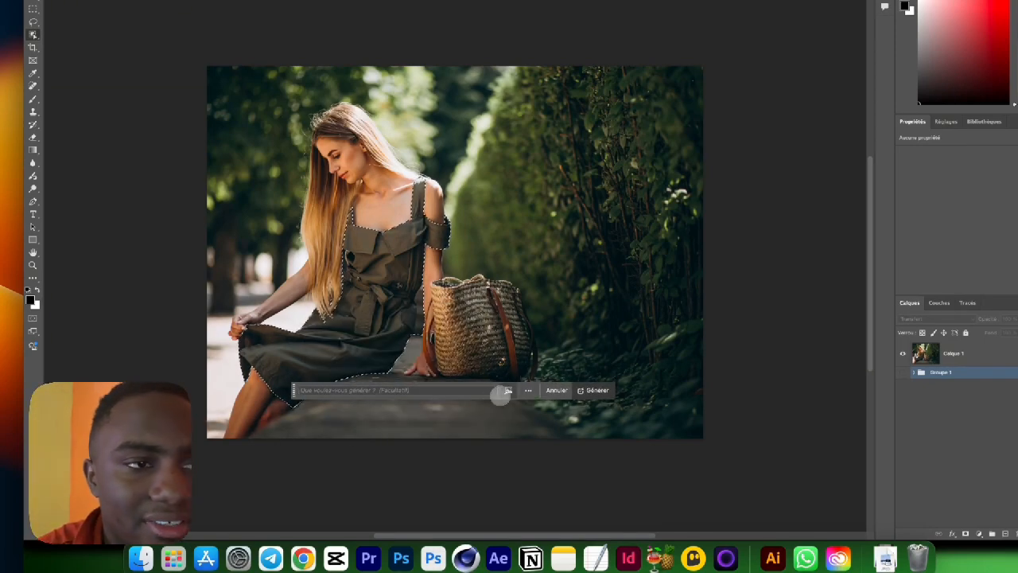
left_click(508, 390)
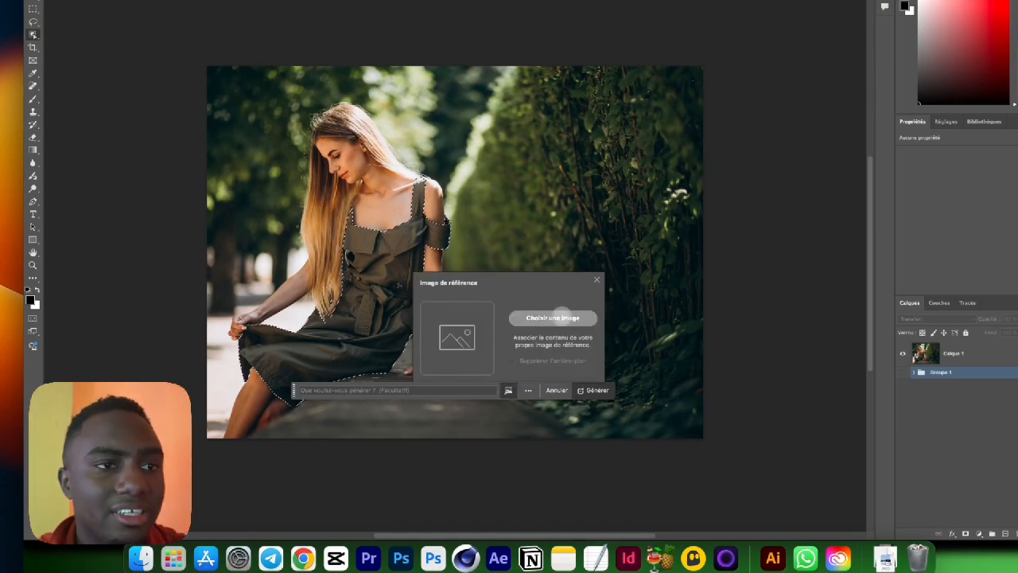
left_click(561, 317)
scroll(459, 199, "down", 5)
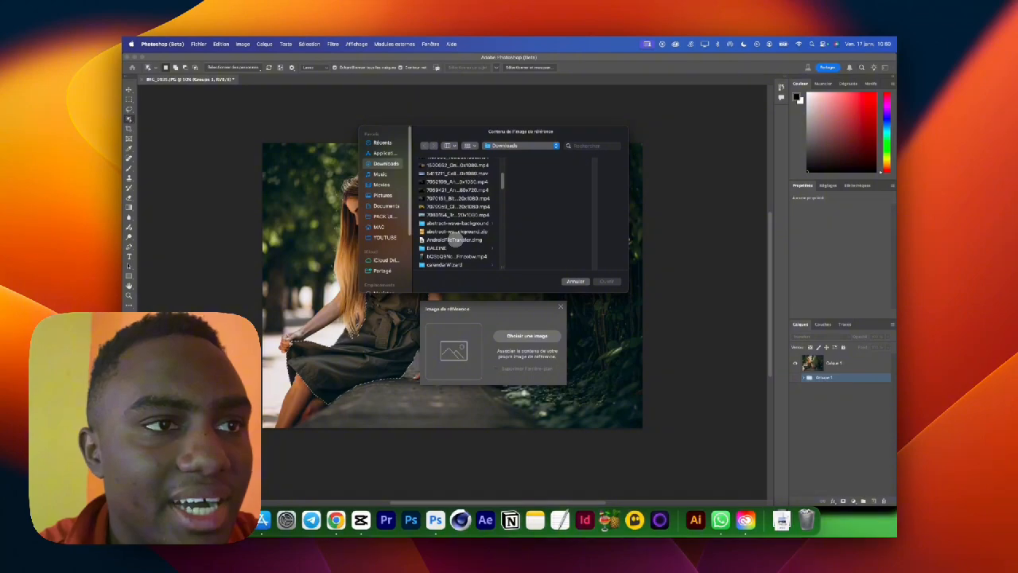
scroll(459, 239, "down", 5)
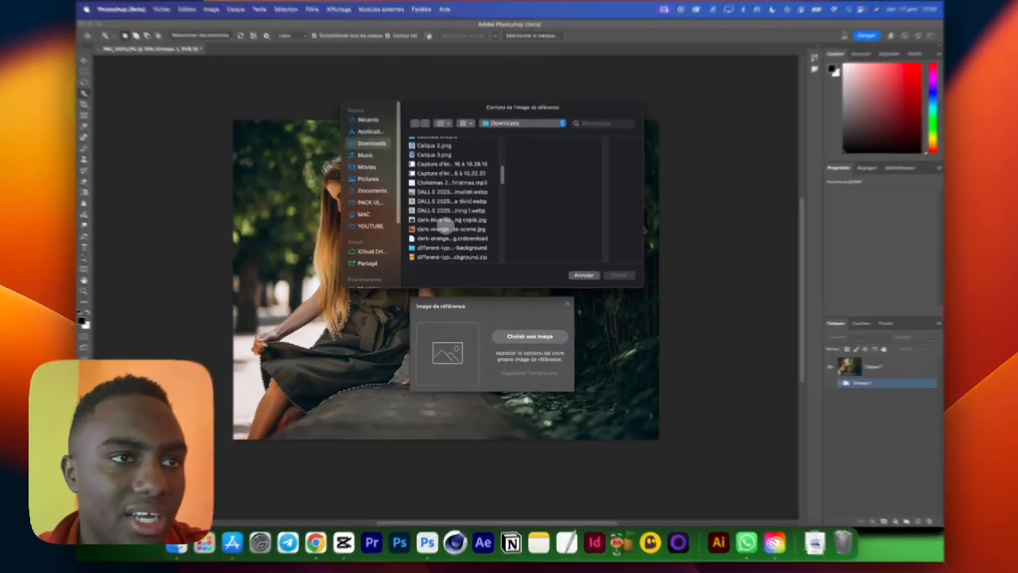
left_click(457, 231)
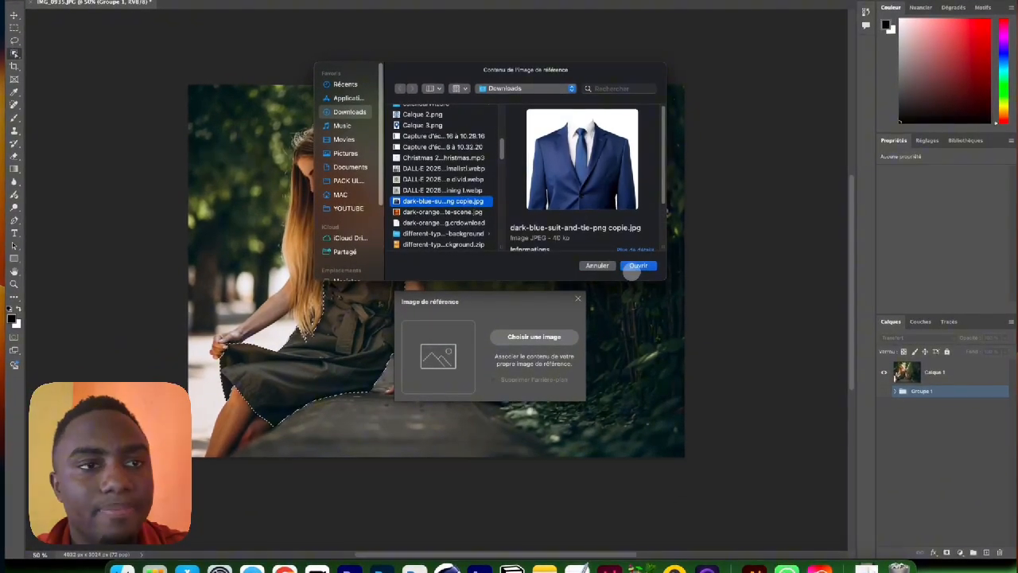
left_click(638, 265)
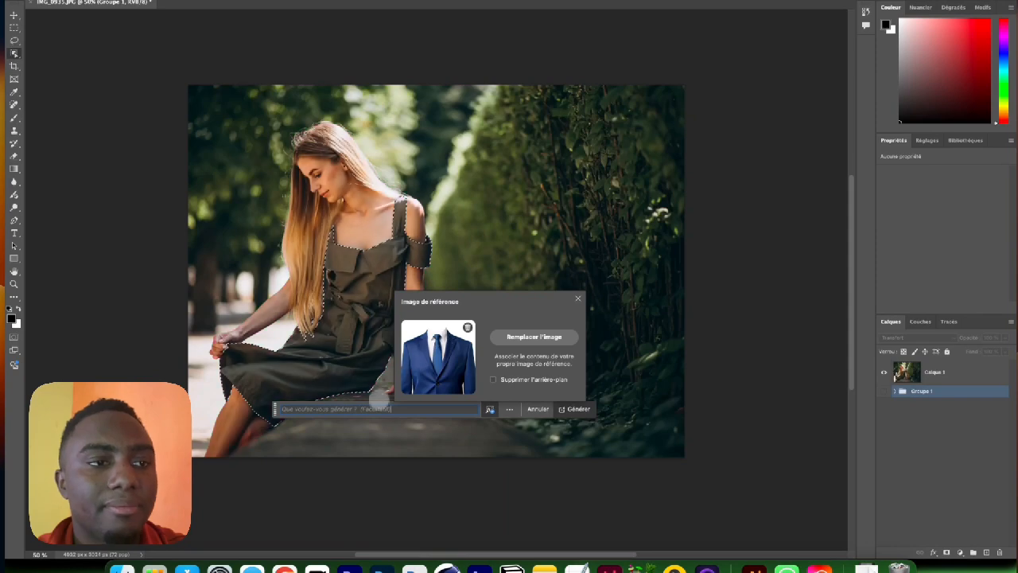
- Enter the prompt "une veste pour la femme" and generate the fill
left_click(377, 409)
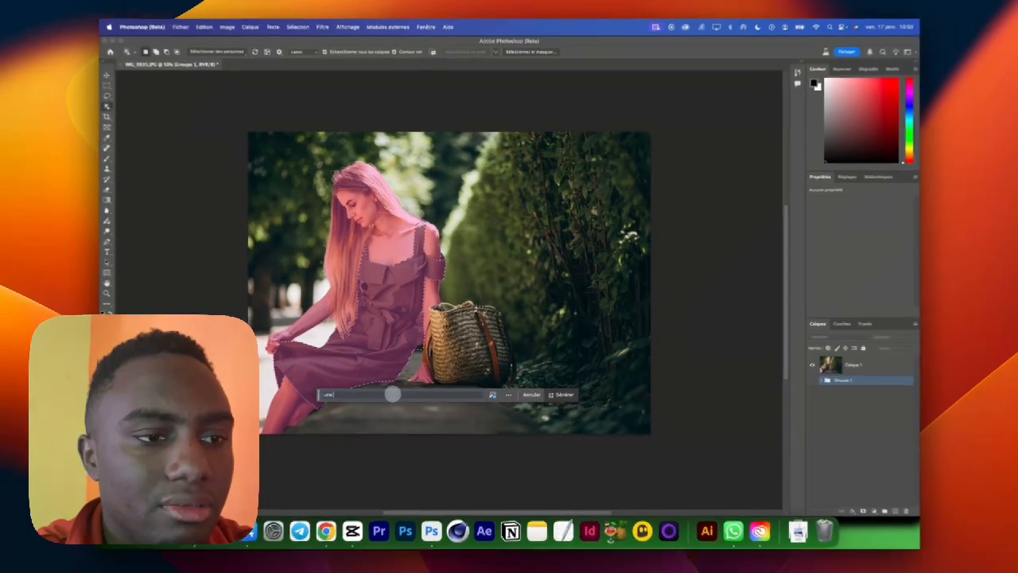
type("une veste pour la femme")
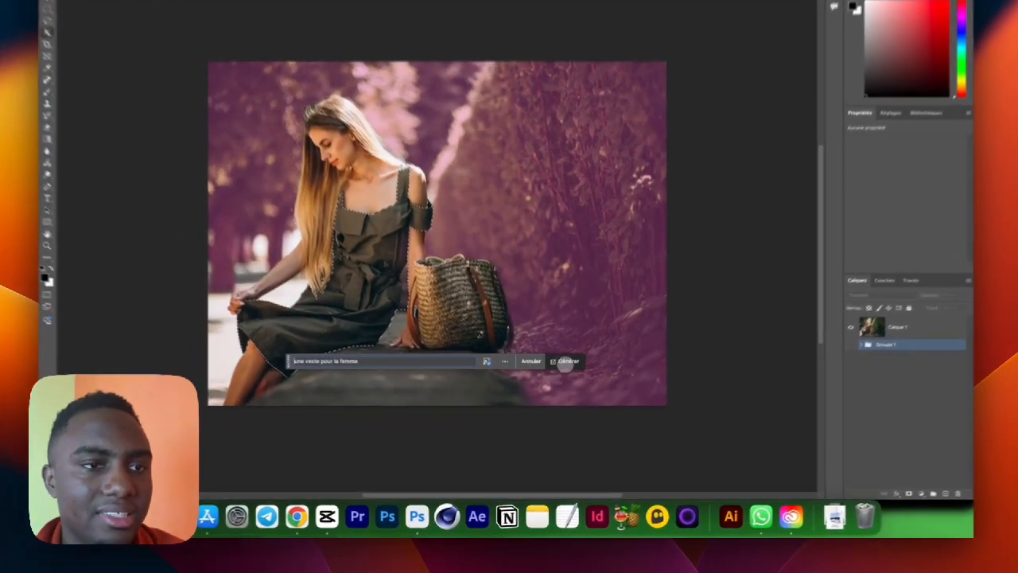
left_click(560, 391)
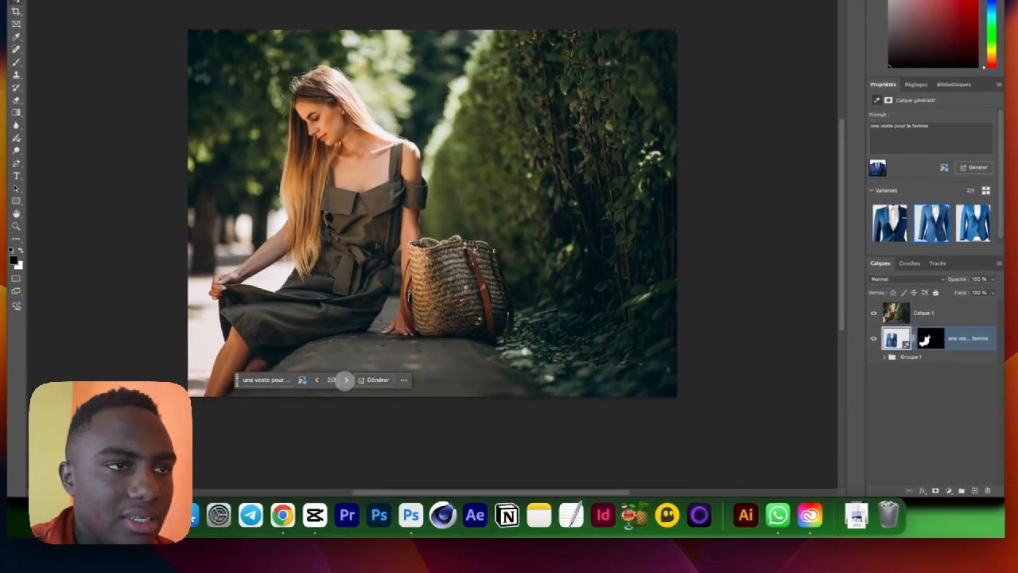
- Try the generated jacket layer above Calque 1, and undo both the layer move and the generative fill
left_click(385, 414)
left_click(343, 378)
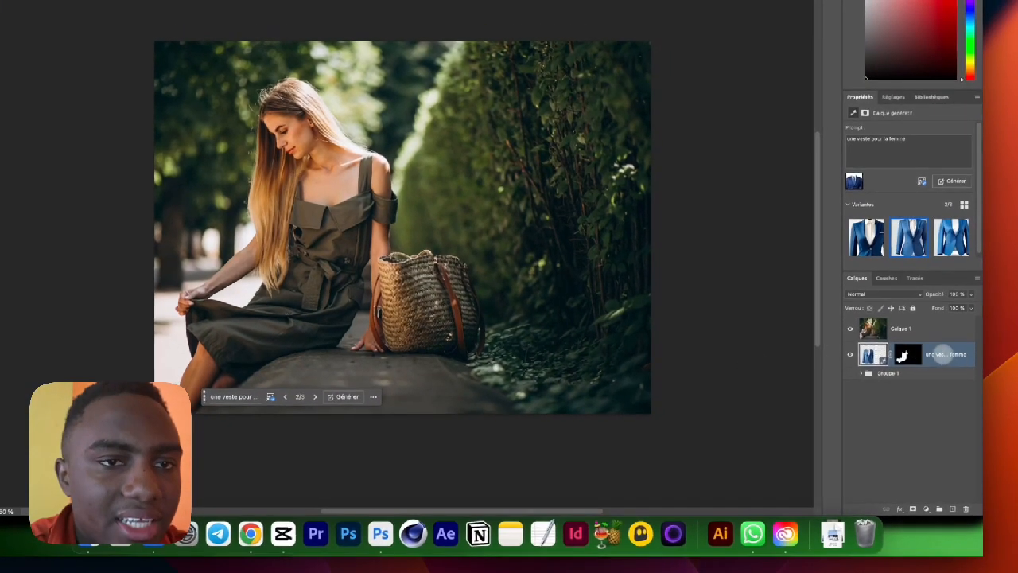
left_click_drag(944, 342, 932, 329)
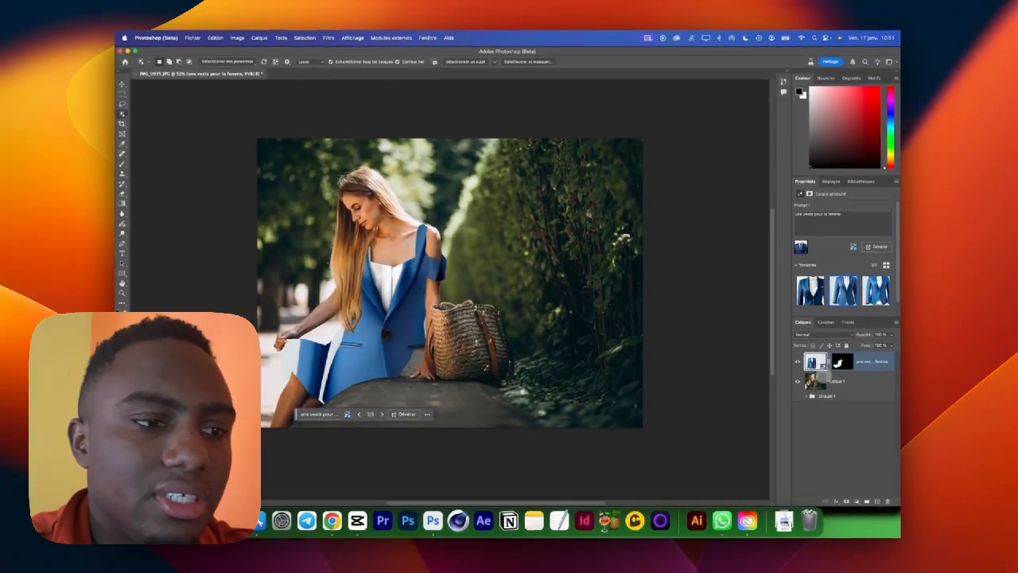
left_click_drag(832, 381, 832, 385)
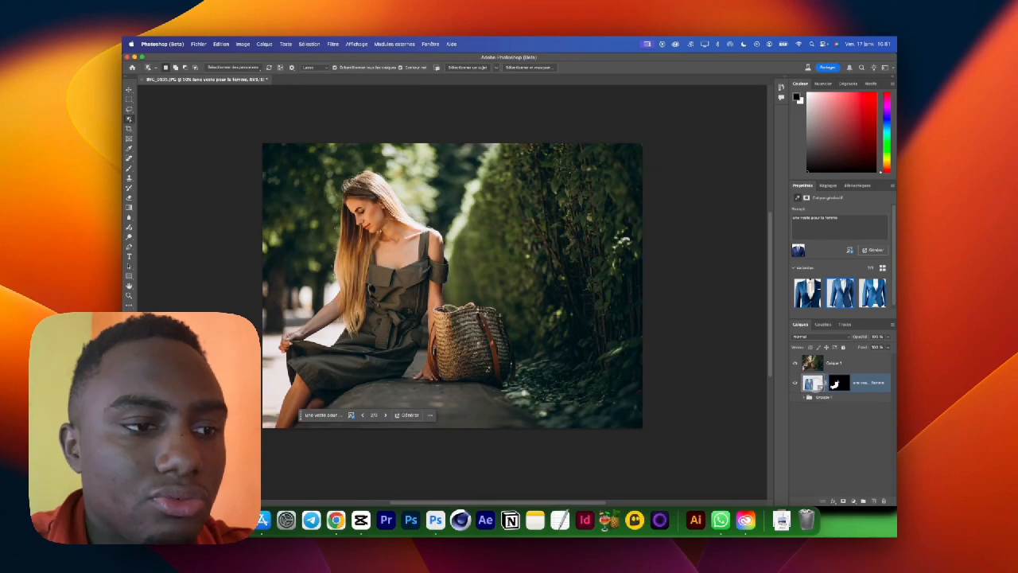
key("super+z")
- Make Calque 1 the active layer and start a generative fill of the dress with the prompt "veste pour femme"
left_click(818, 363)
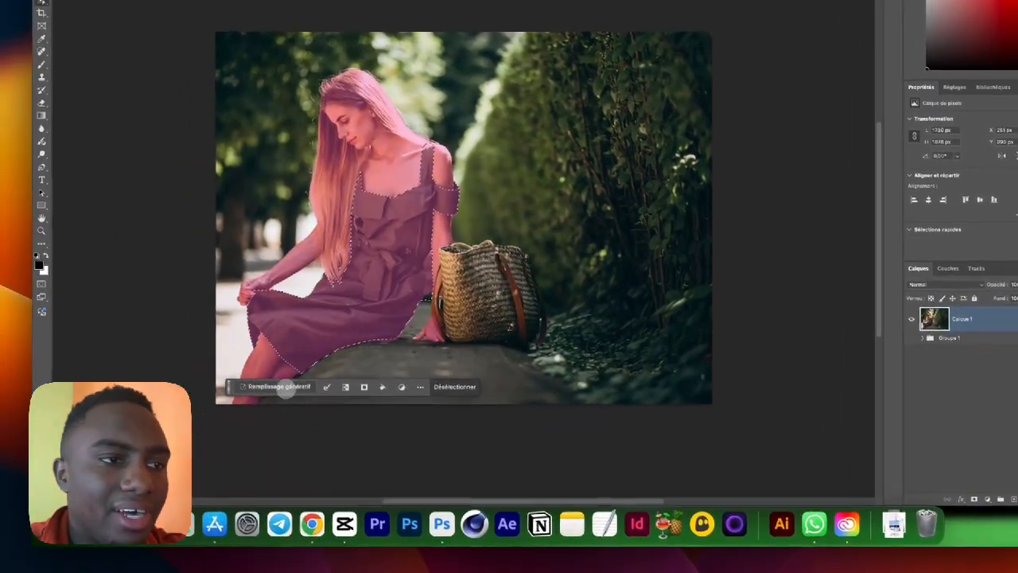
left_click(247, 410)
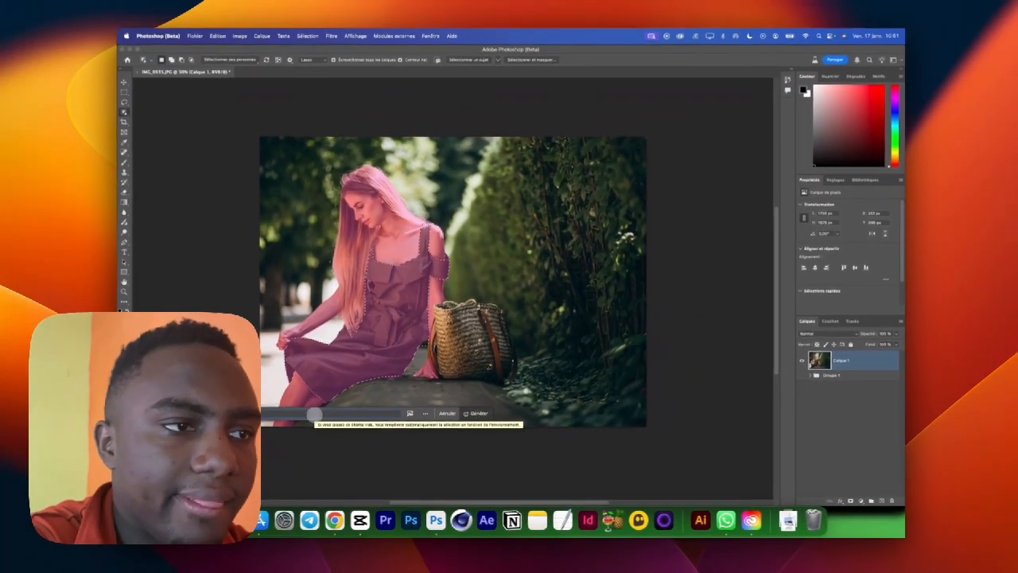
type("e pour femme")
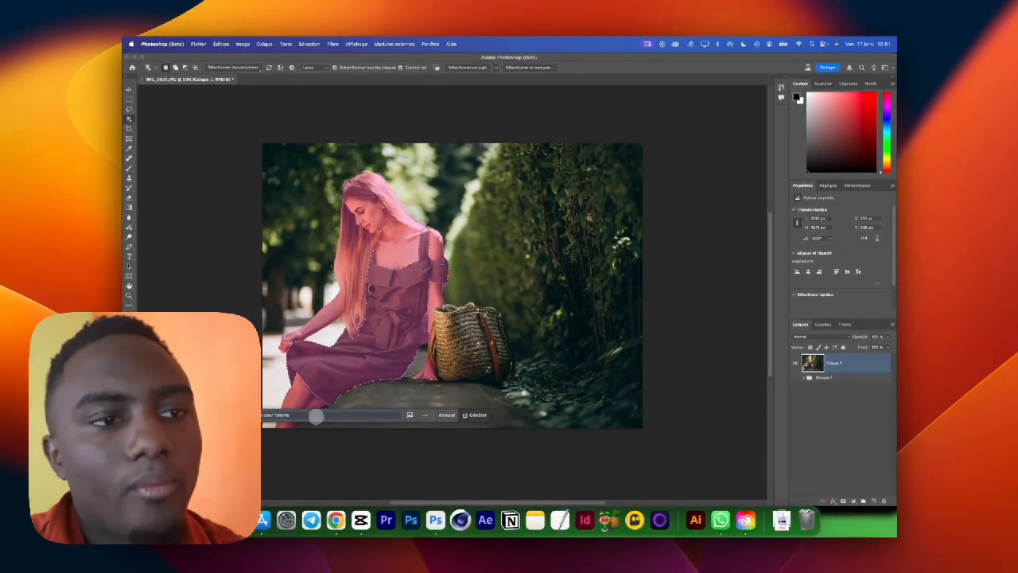
- Attach dark-blue-suit-and-tie-png copie.jpg from Downloads as the reference image and generate the fill
left_click(410, 414)
left_click(426, 363)
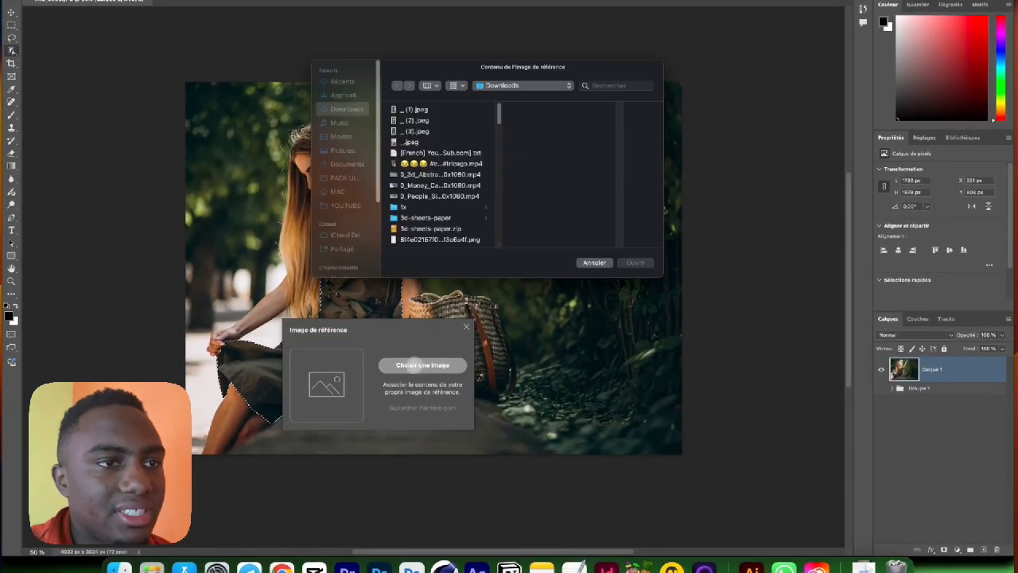
scroll(425, 230, "down", 10)
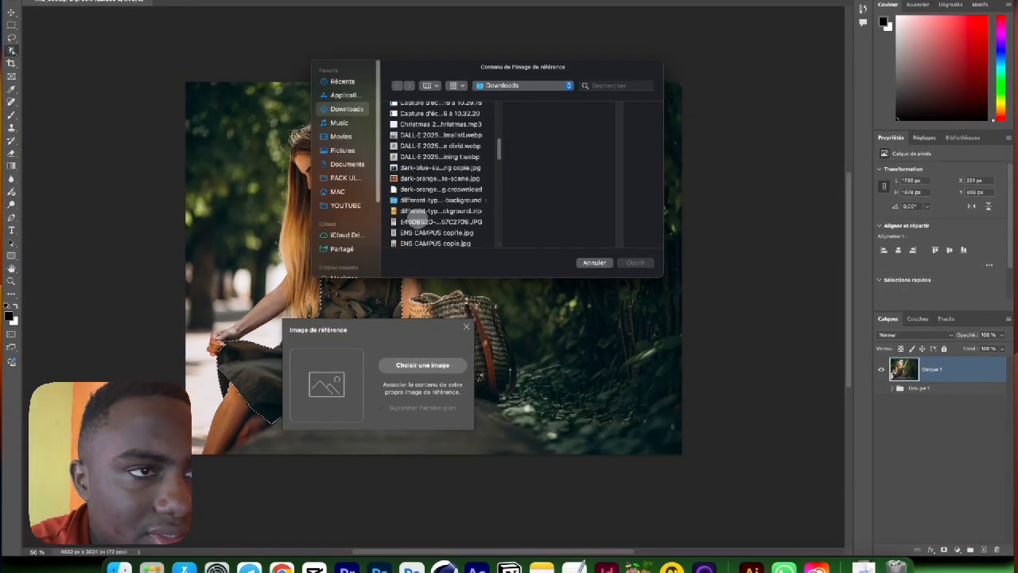
left_click(441, 167)
left_click(628, 262)
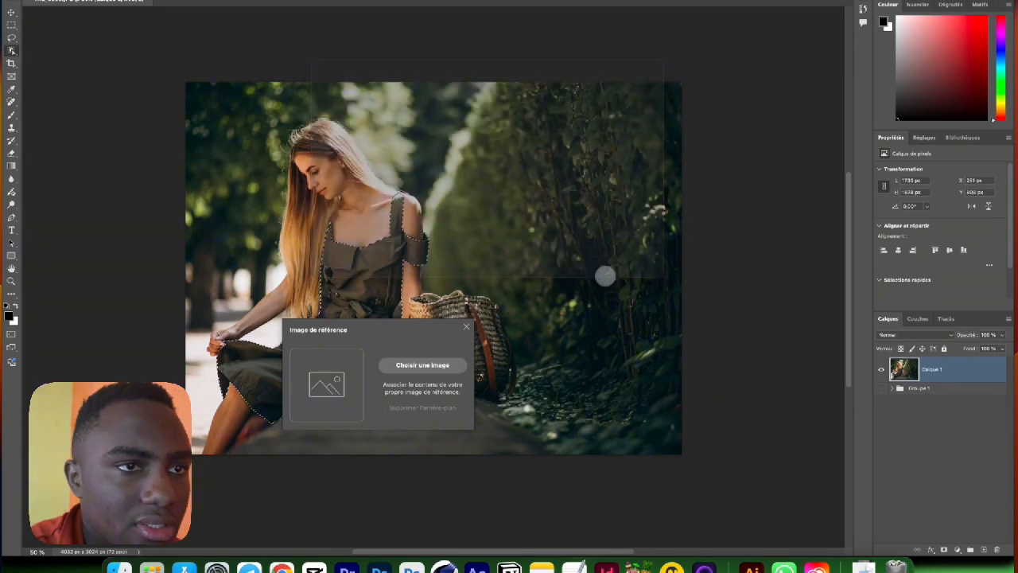
left_click(404, 366)
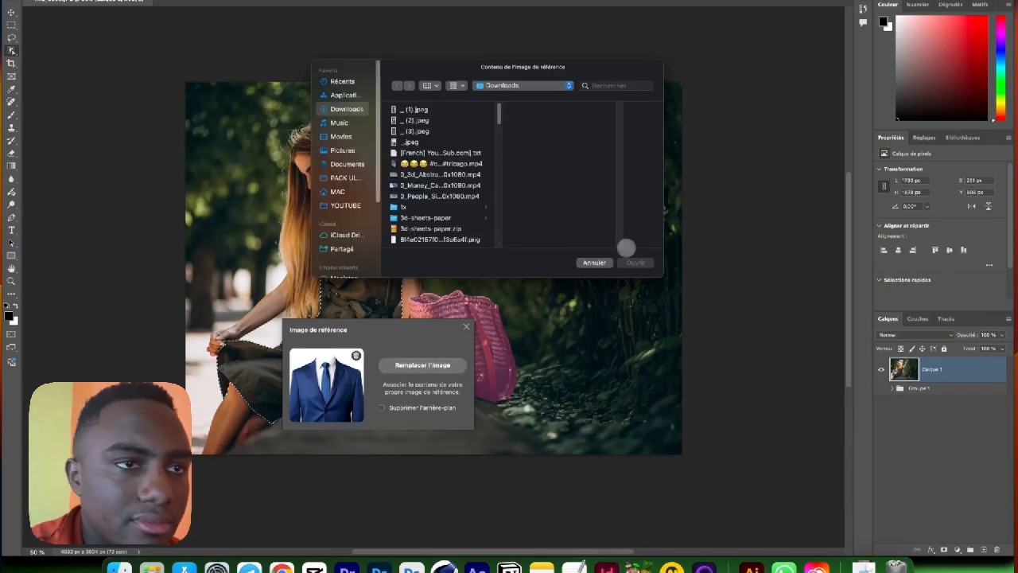
left_click(595, 261)
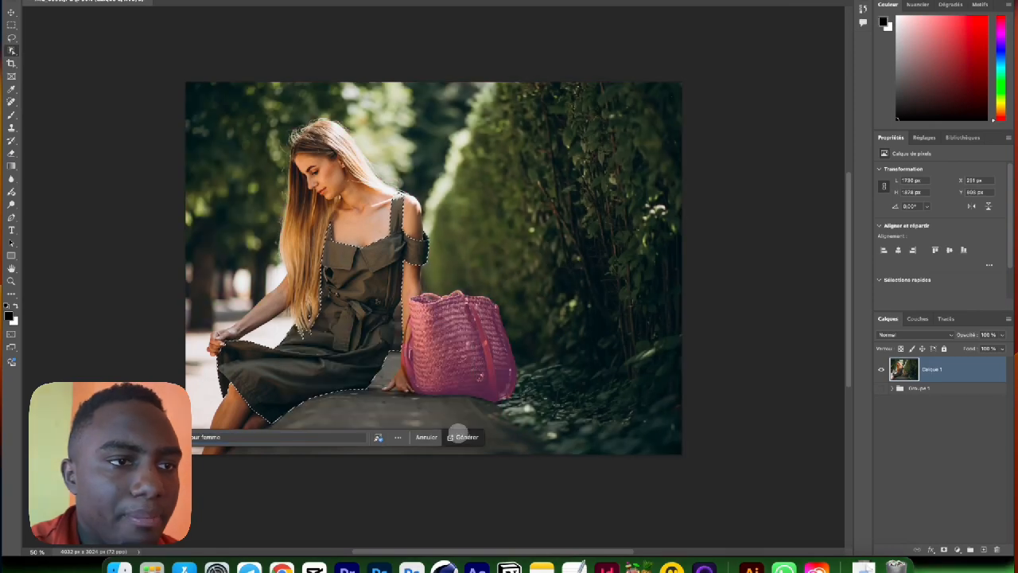
left_click(461, 436)
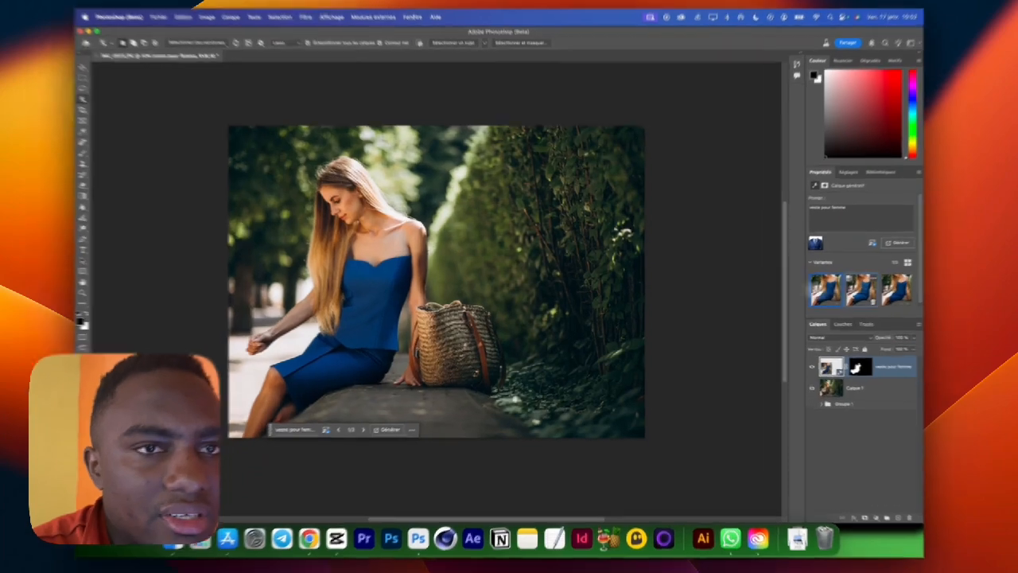
- Preview the three generated outfit variants in turn to compare them on the woman
left_click(855, 291)
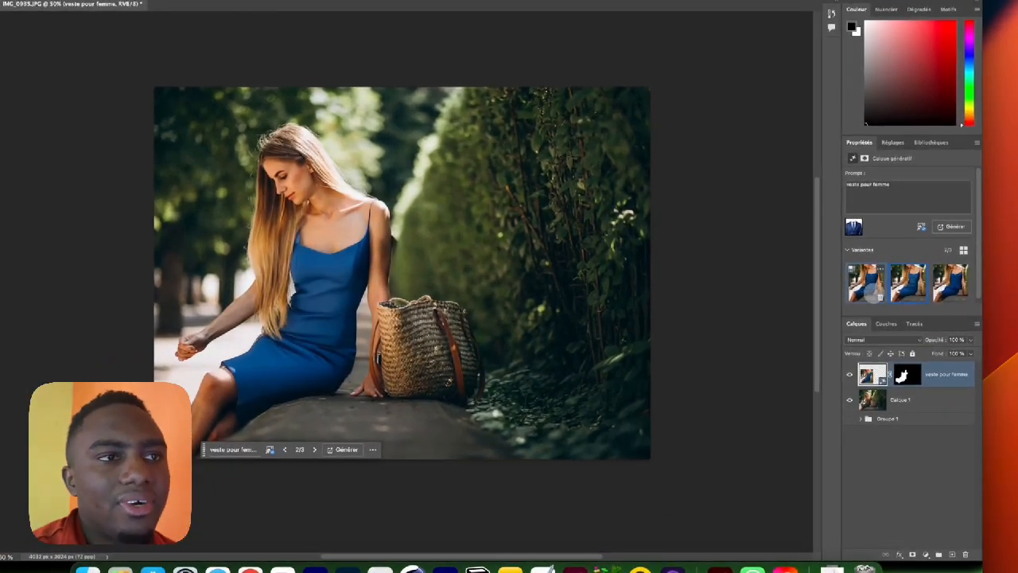
left_click(942, 290)
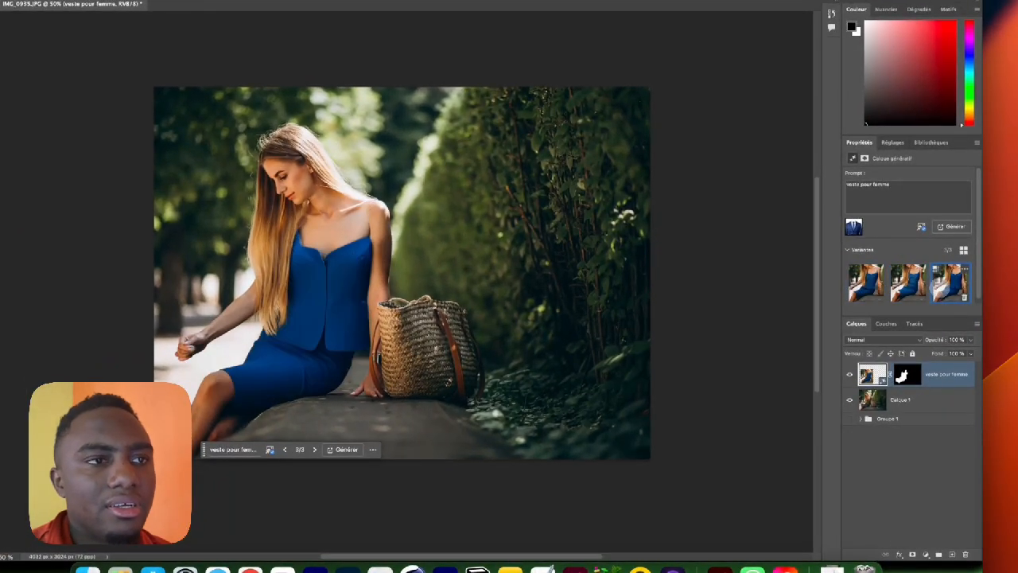
left_click(909, 283)
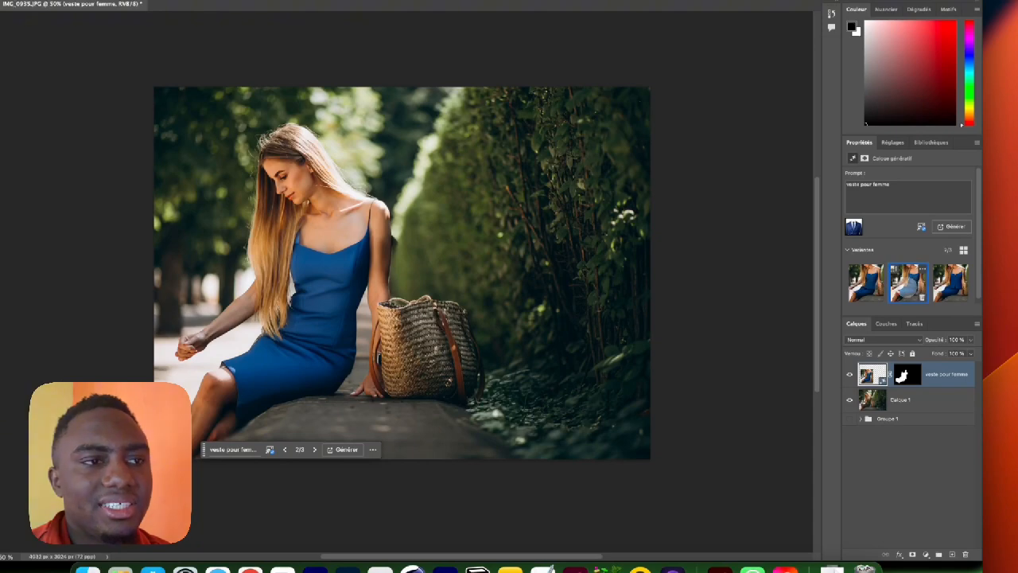
left_click(866, 283)
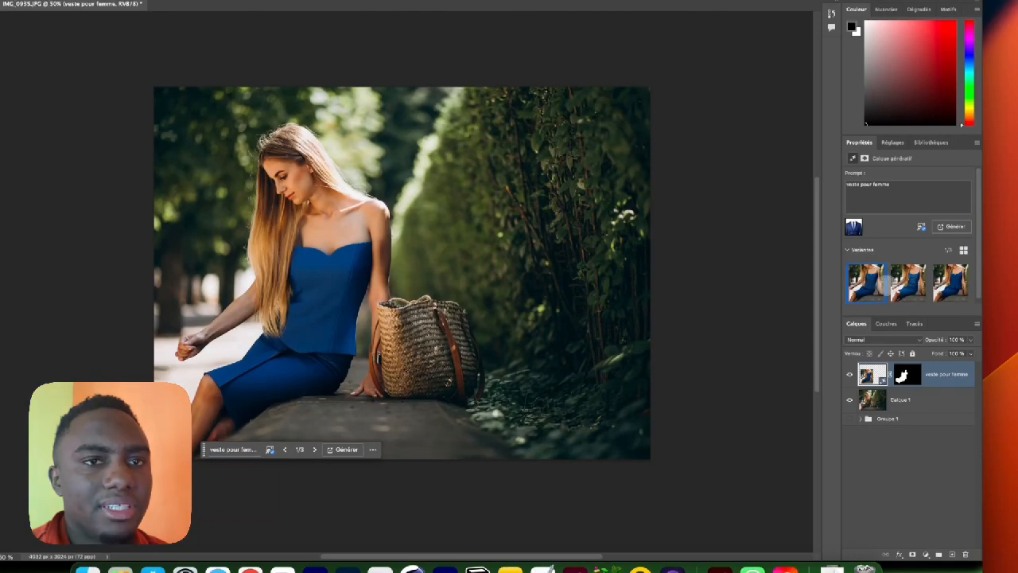
left_click(908, 282)
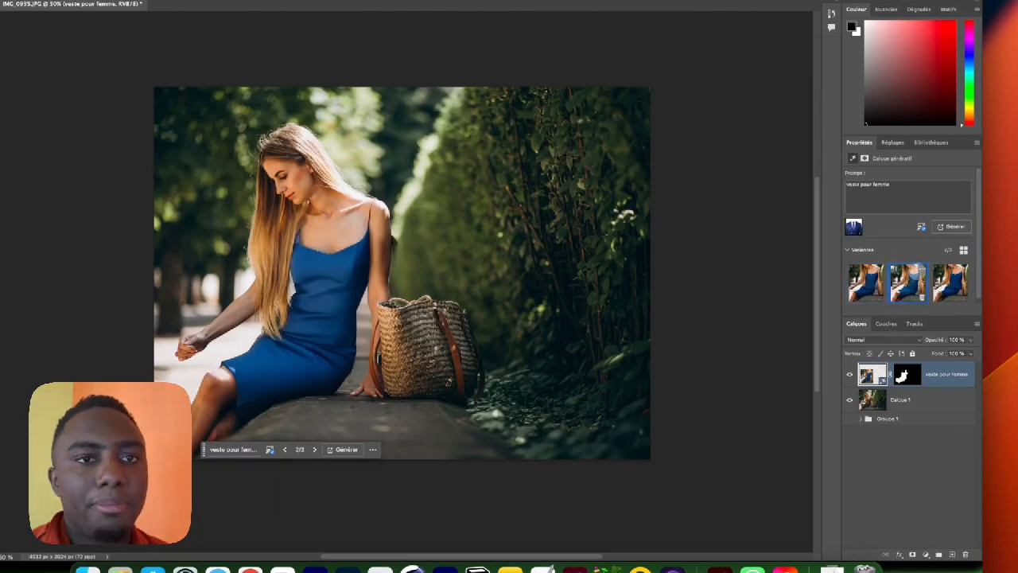
- Generate more variants of the "veste pour femme" fill without the reference image and preview the new outfits
left_click(918, 269)
left_click(843, 274)
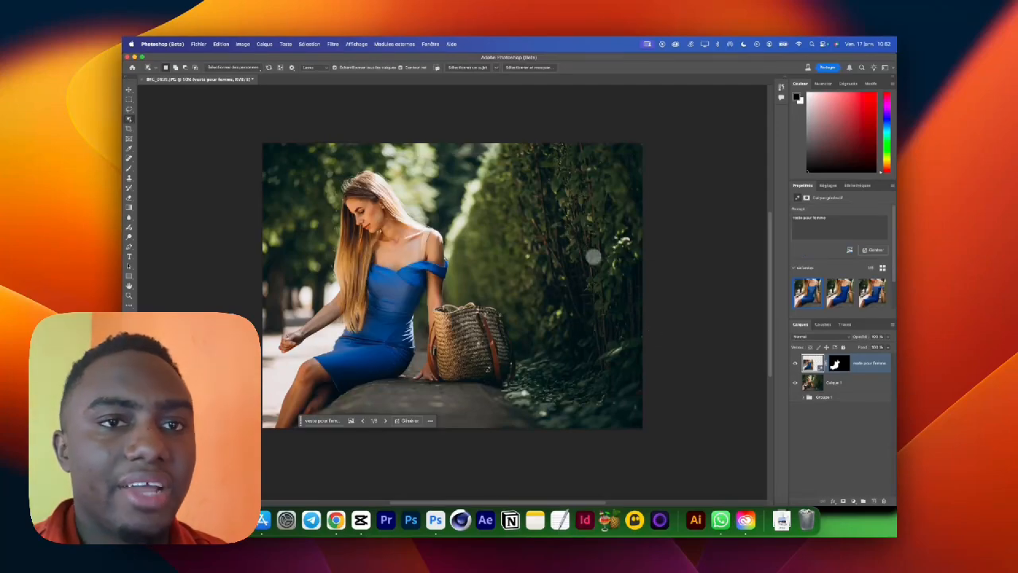
left_click(828, 284)
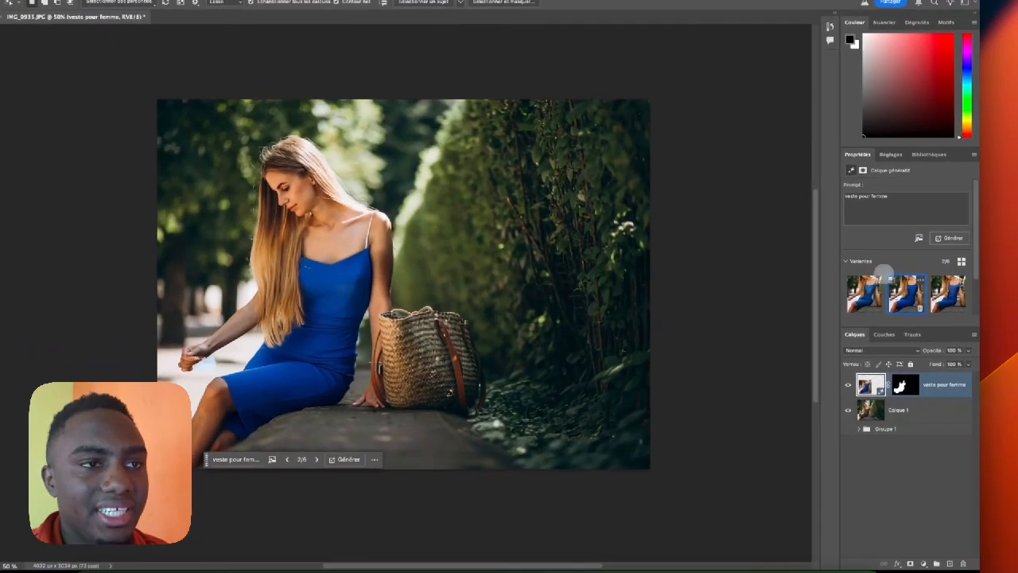
left_click(865, 290)
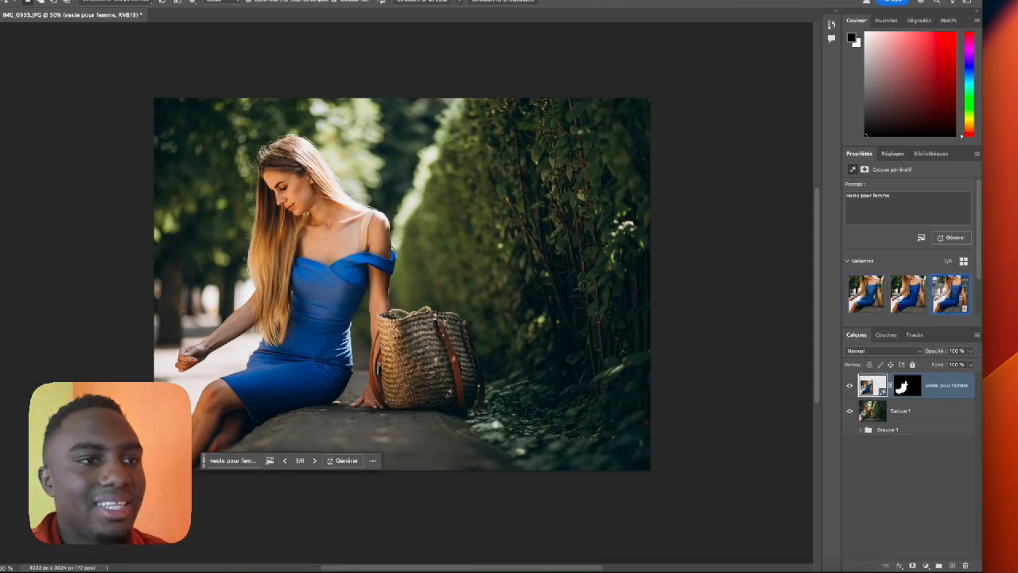
left_click(908, 293)
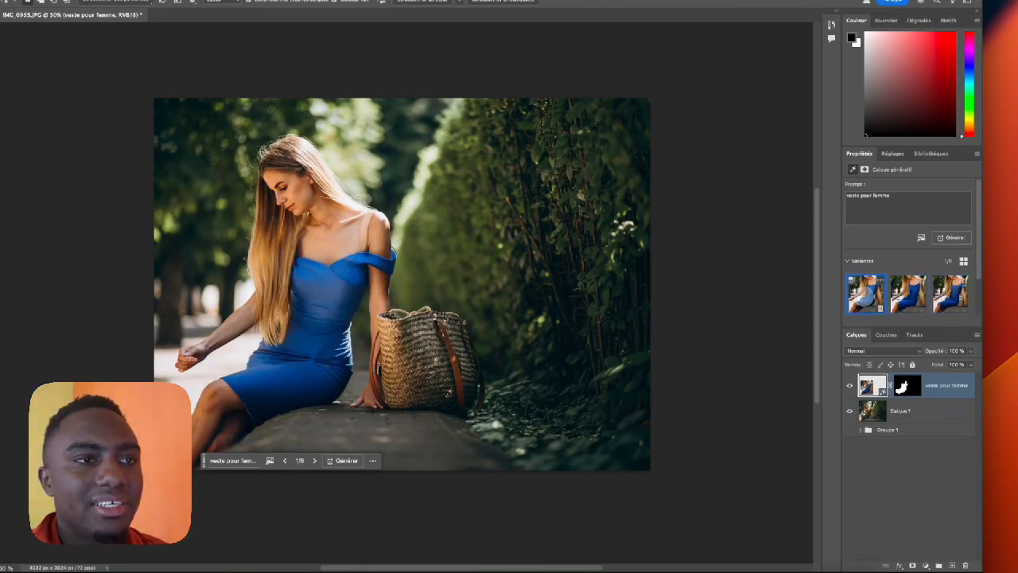
- Compare the "veste pour femme" dress variants on the woman and keep the fifth one
left_click(907, 293)
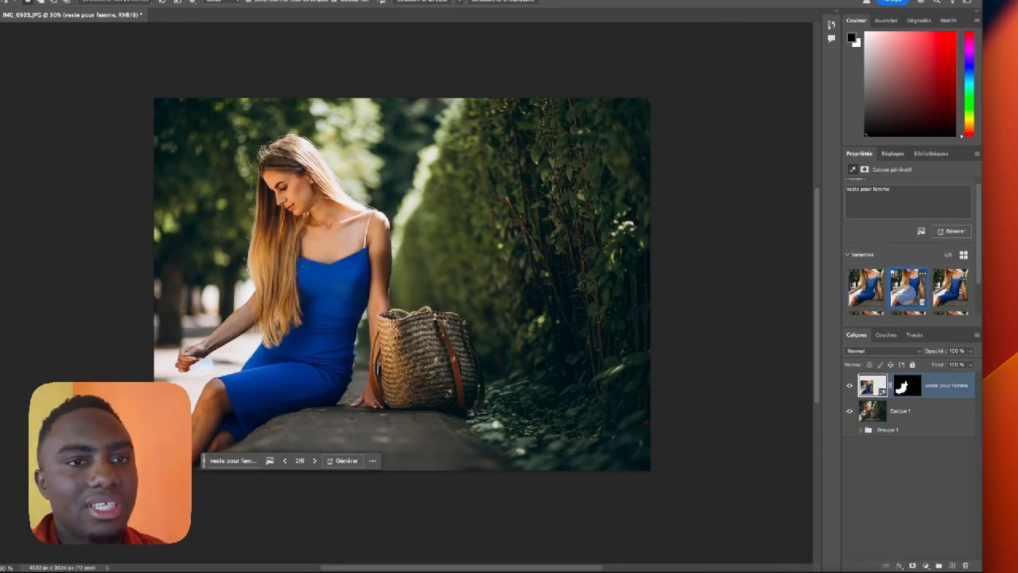
left_click(907, 293)
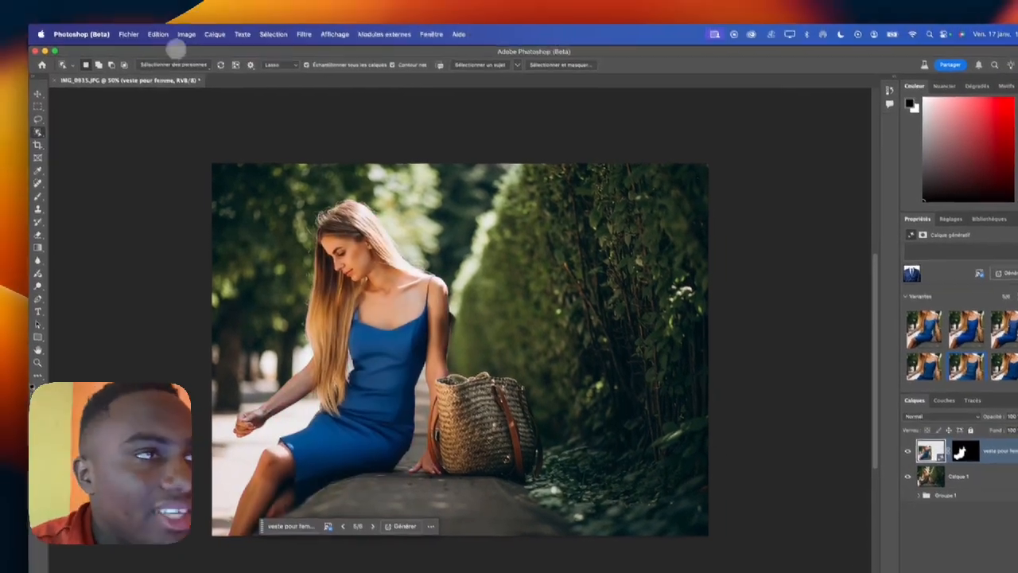
- Select only the woman's hair (Cheveux) with people selection and apply it as the selection
left_click(174, 64)
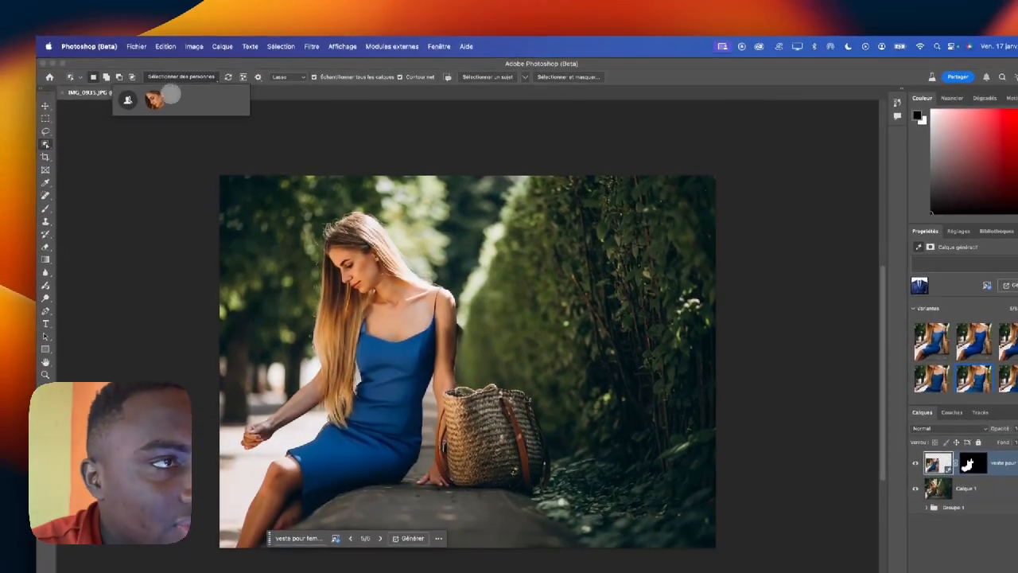
left_click(150, 85)
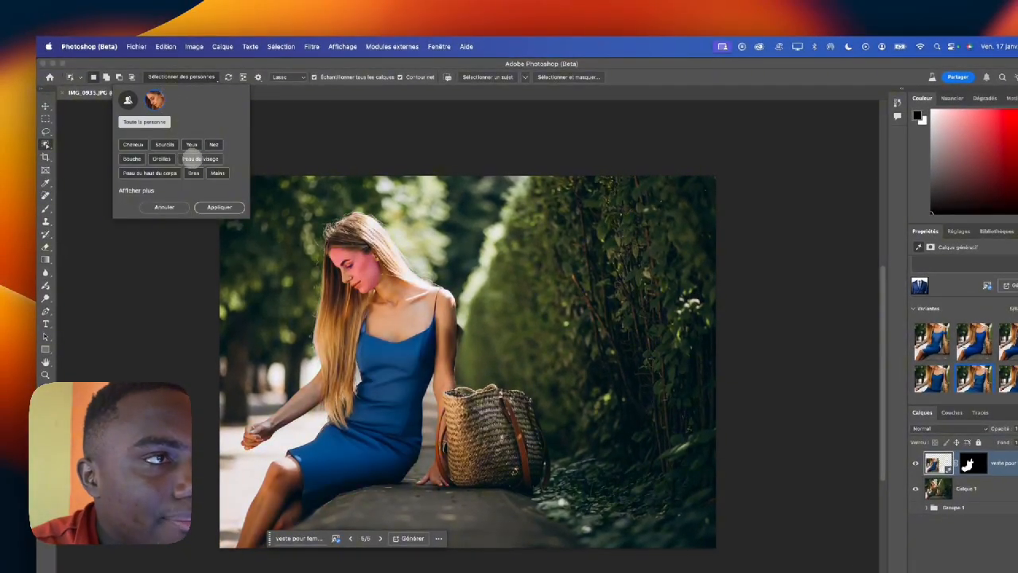
left_click(134, 144)
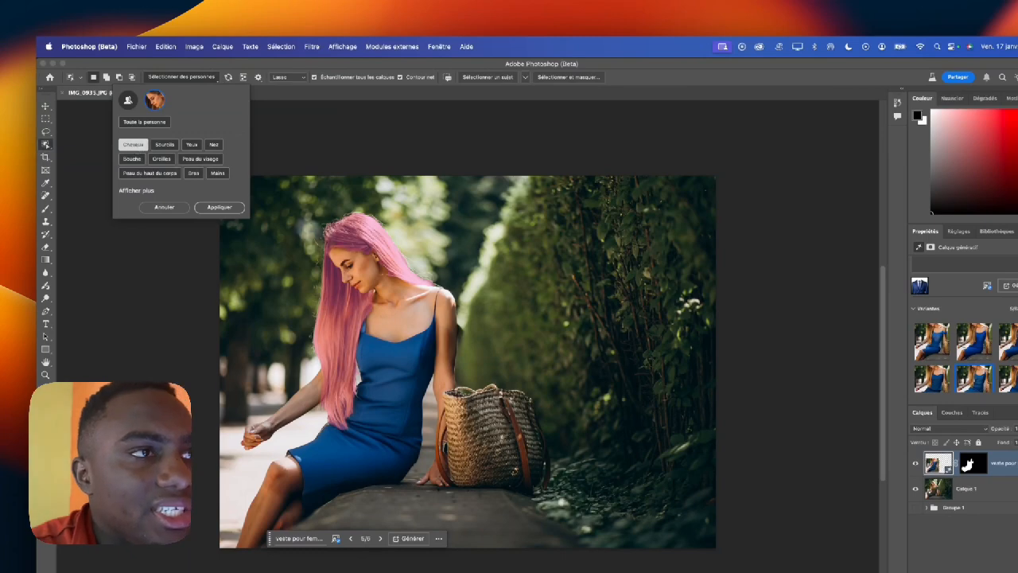
left_click(237, 207)
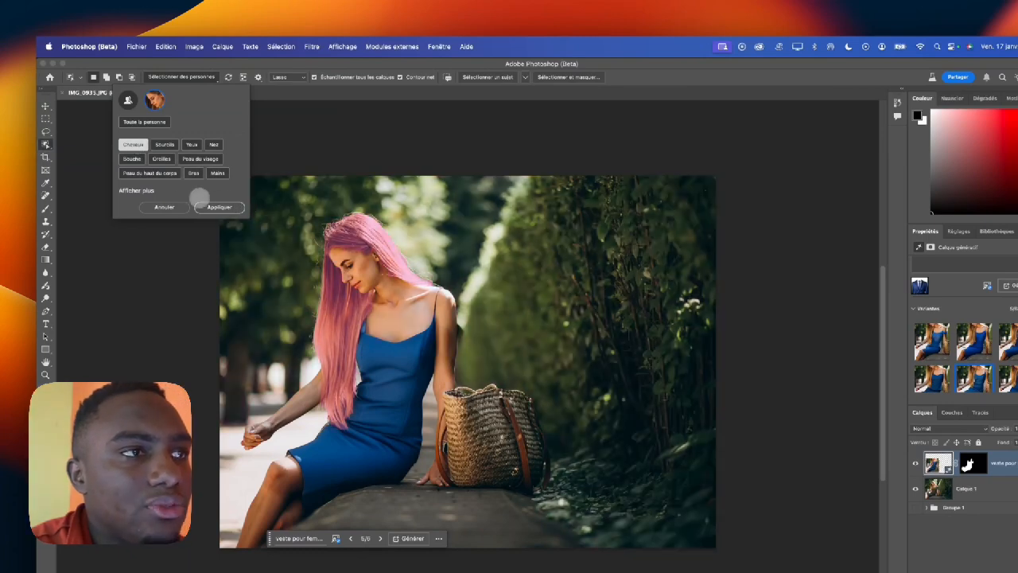
left_click(211, 206)
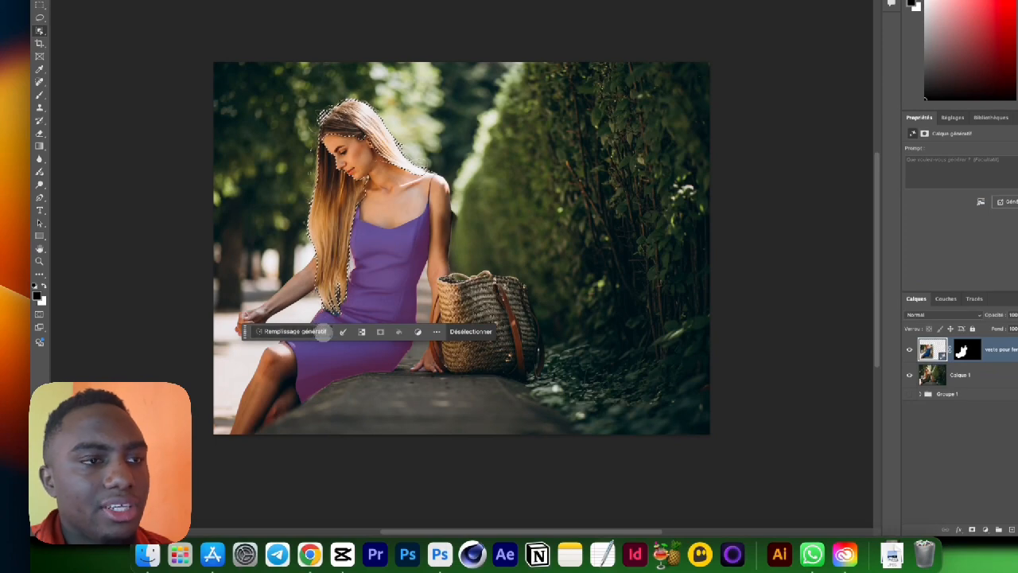
- Generate a fill of the selected hair with the prompt "cheveux noir et plus touffus"
left_click(318, 331)
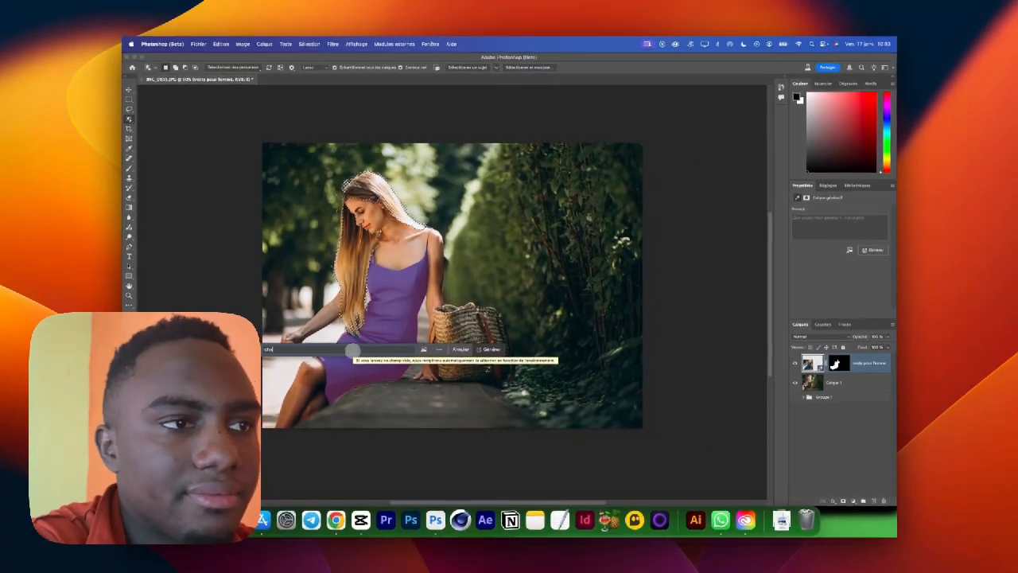
type("cheveux sont e")
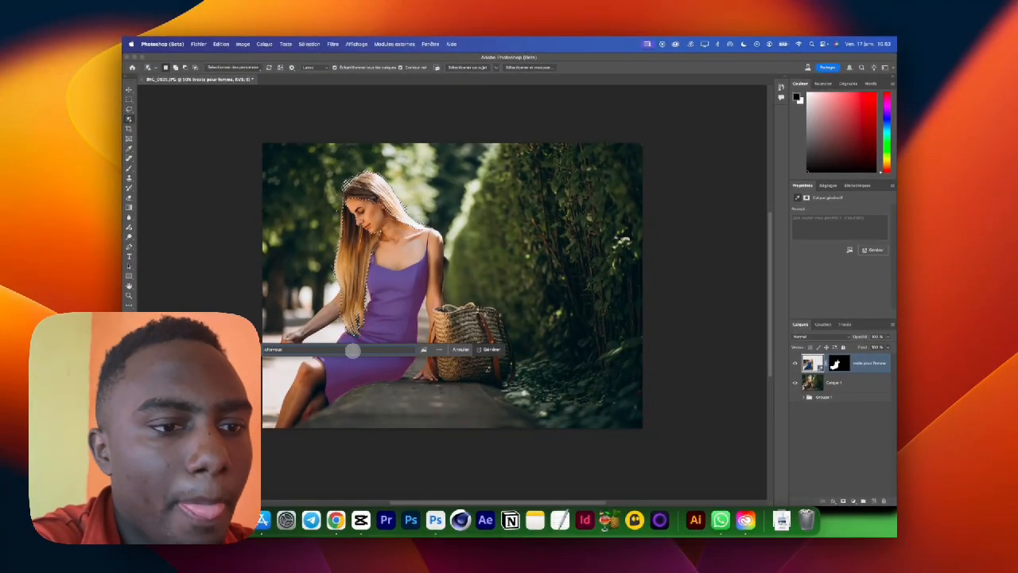
type("lus")
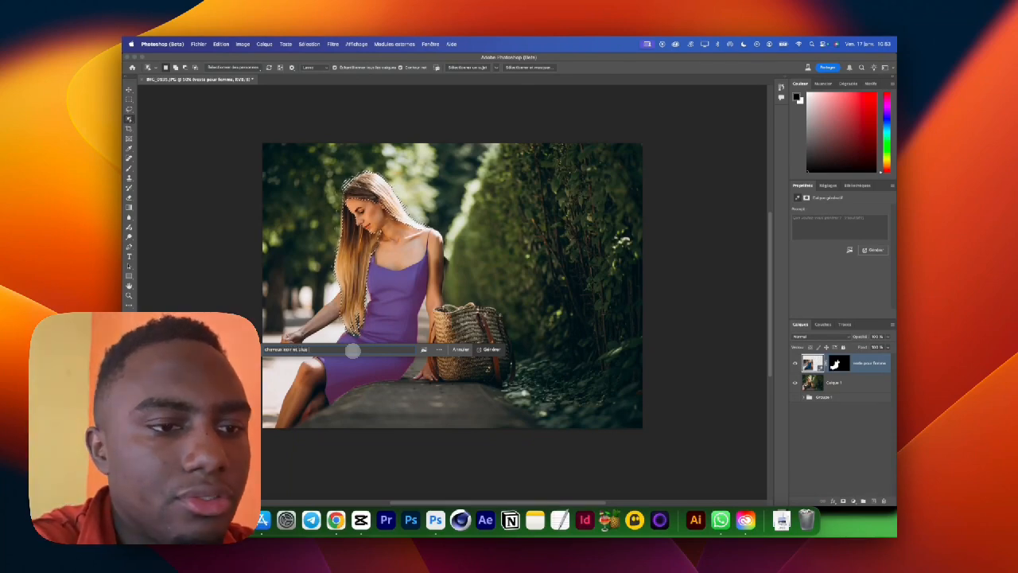
type(" touff")
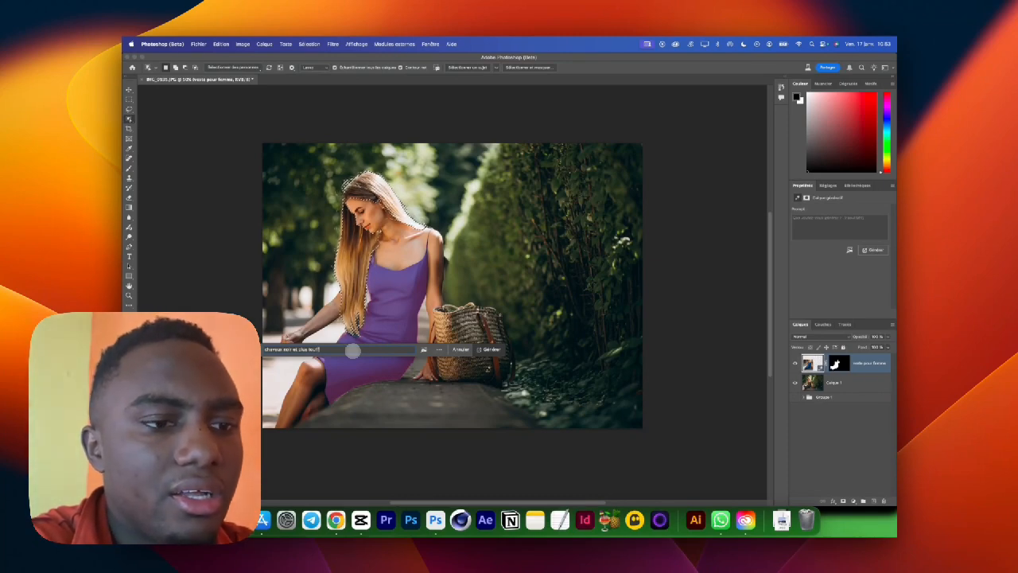
type("us")
key("Return")
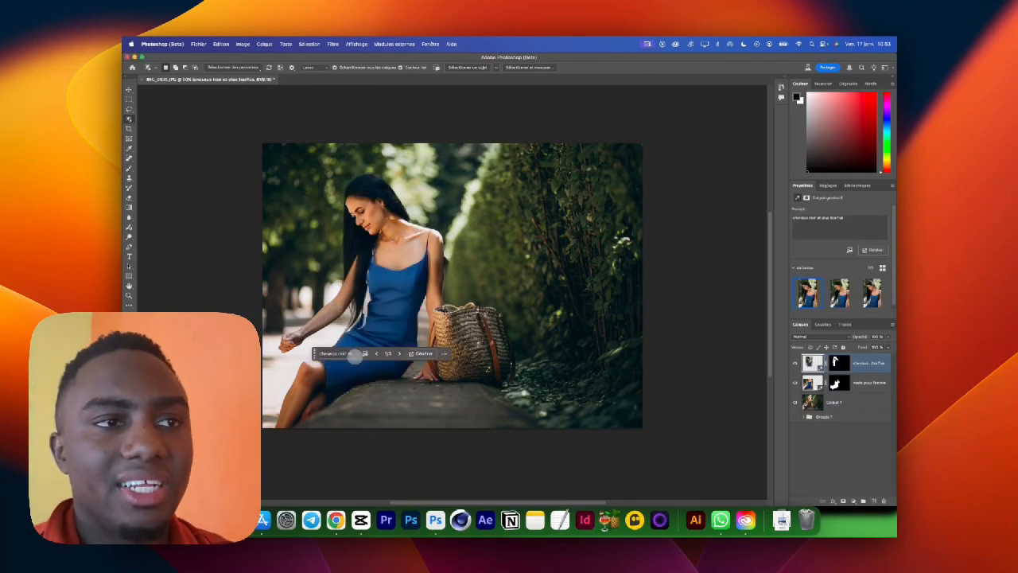
- Compare the three black hair variants back and forth and keep the third one
left_click(376, 353)
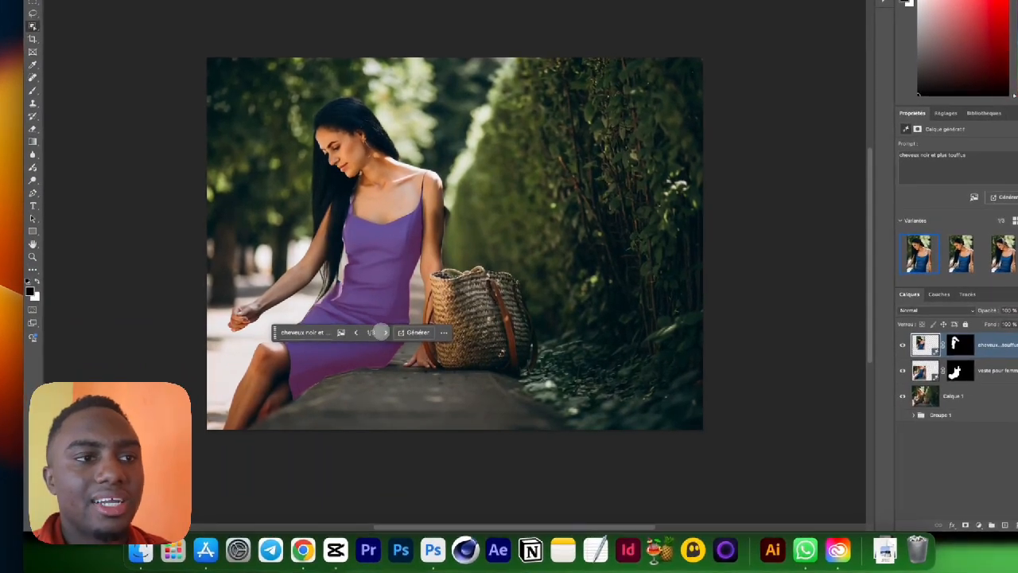
left_click(382, 332)
left_click(383, 333)
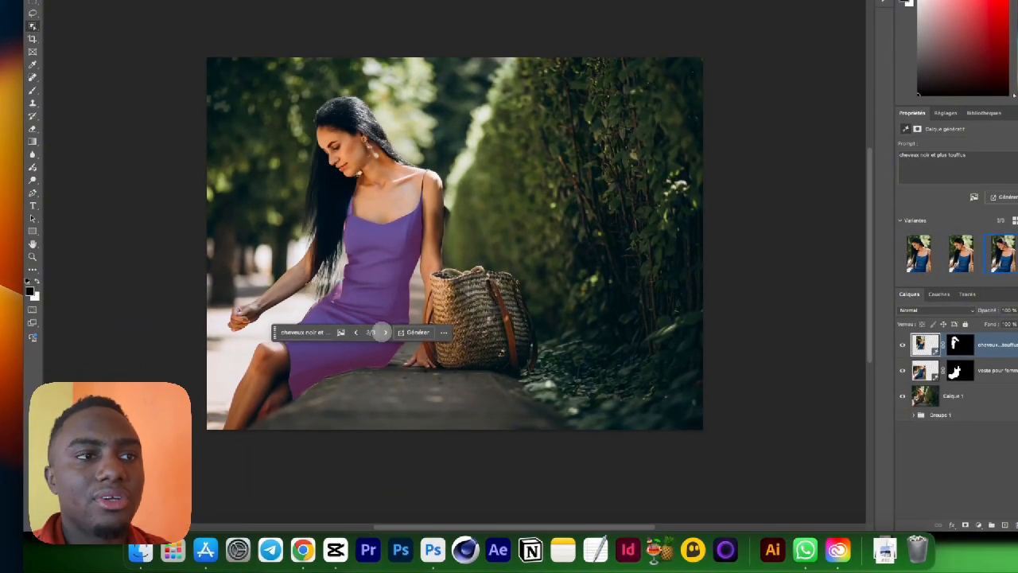
left_click(382, 332)
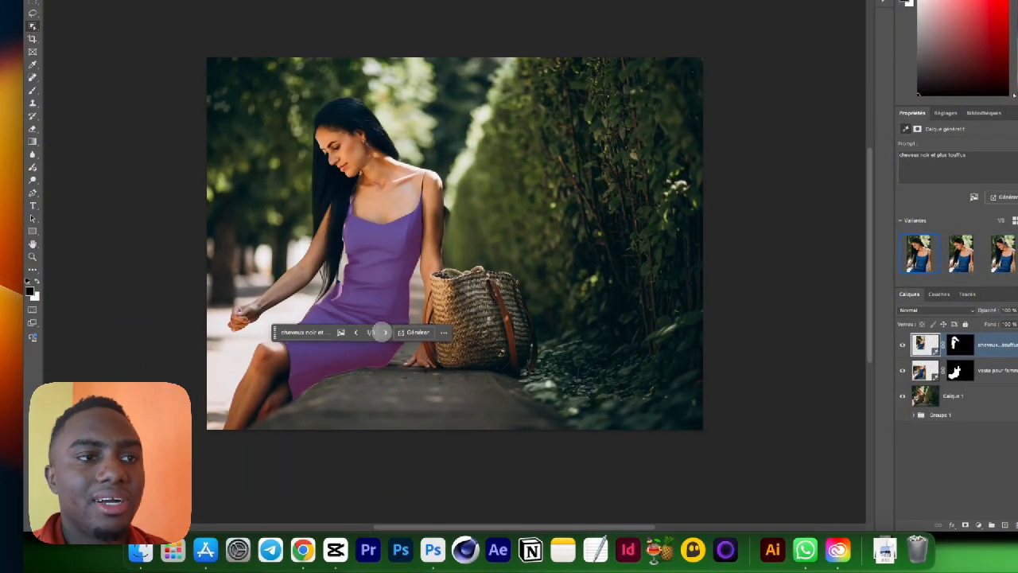
left_click(357, 332)
left_click(357, 333)
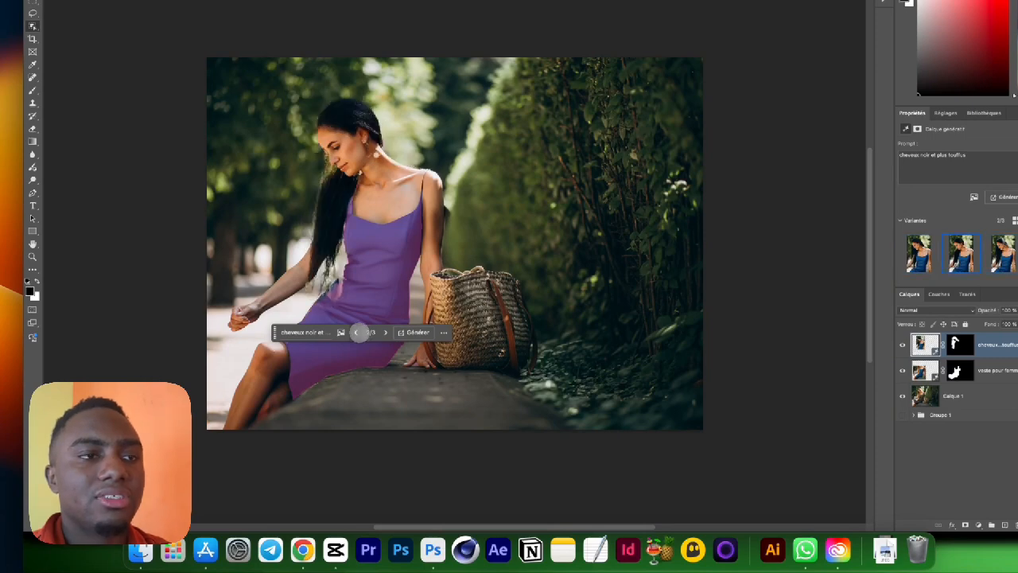
left_click(384, 332)
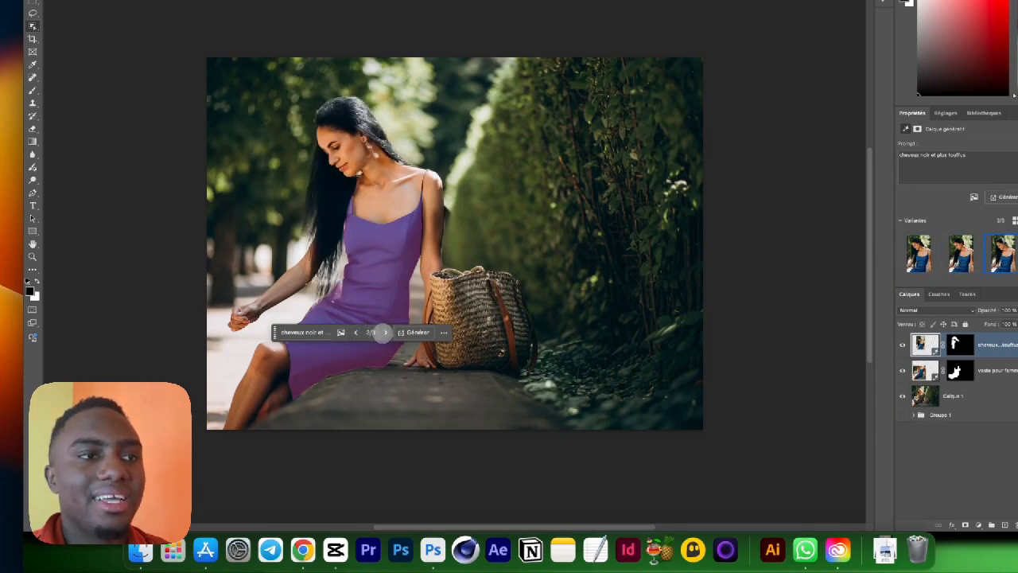
left_click(424, 474)
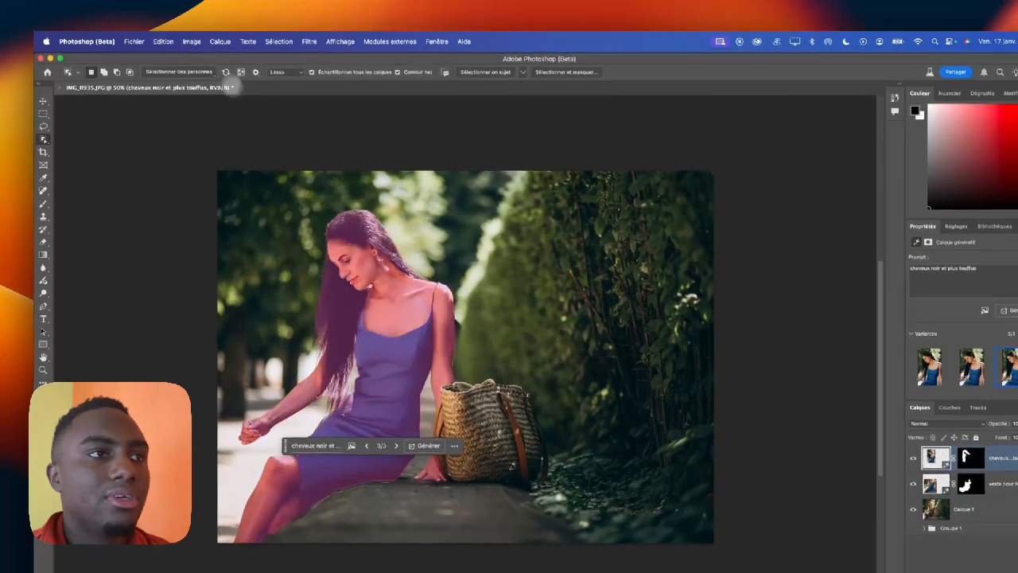
- Select the woman's upper-body skin, arms, legs, facial skin and nose with people selection and apply the selection
left_click(209, 72)
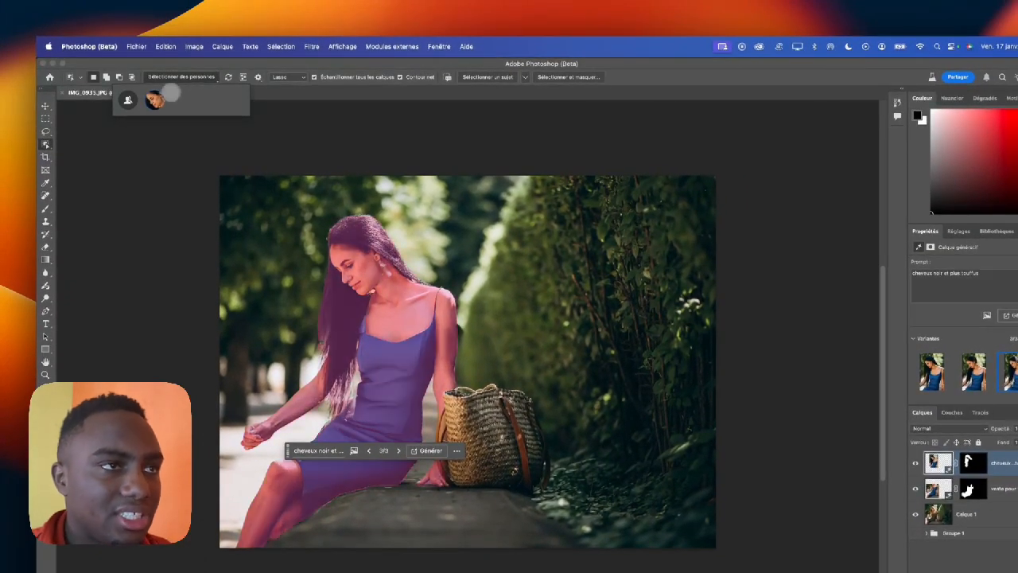
left_click(139, 191)
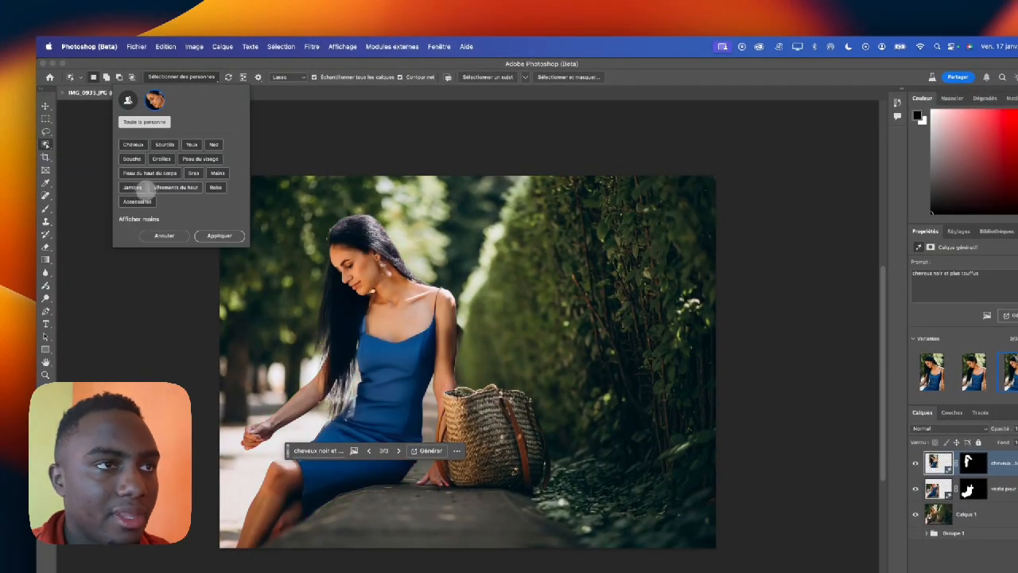
left_click(193, 173)
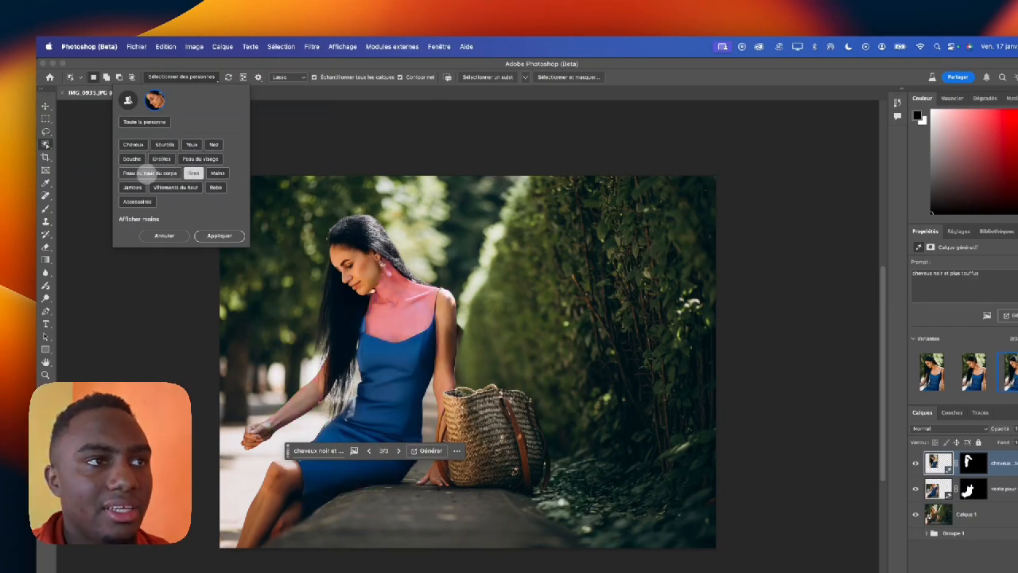
left_click(147, 174)
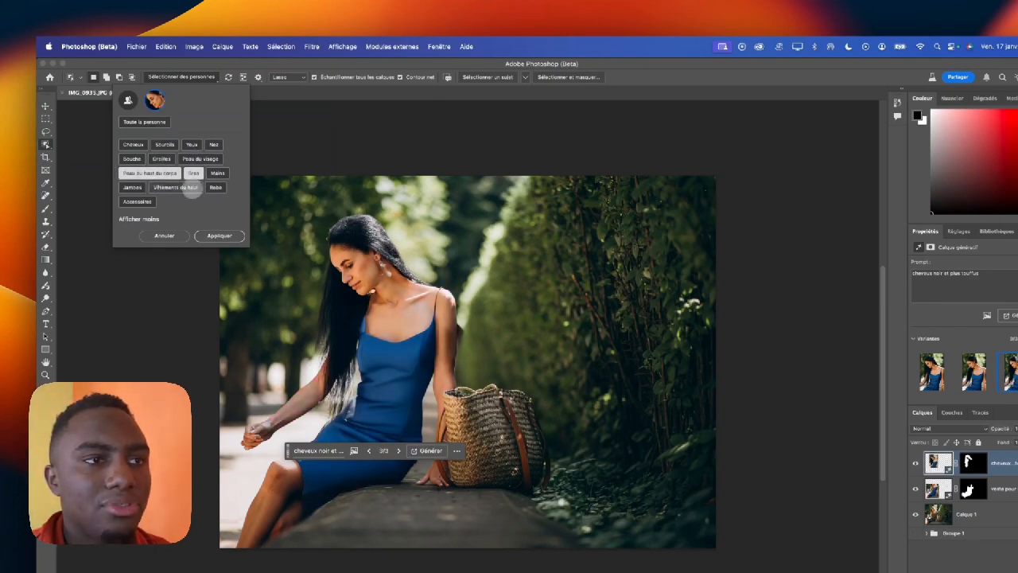
left_click(192, 173)
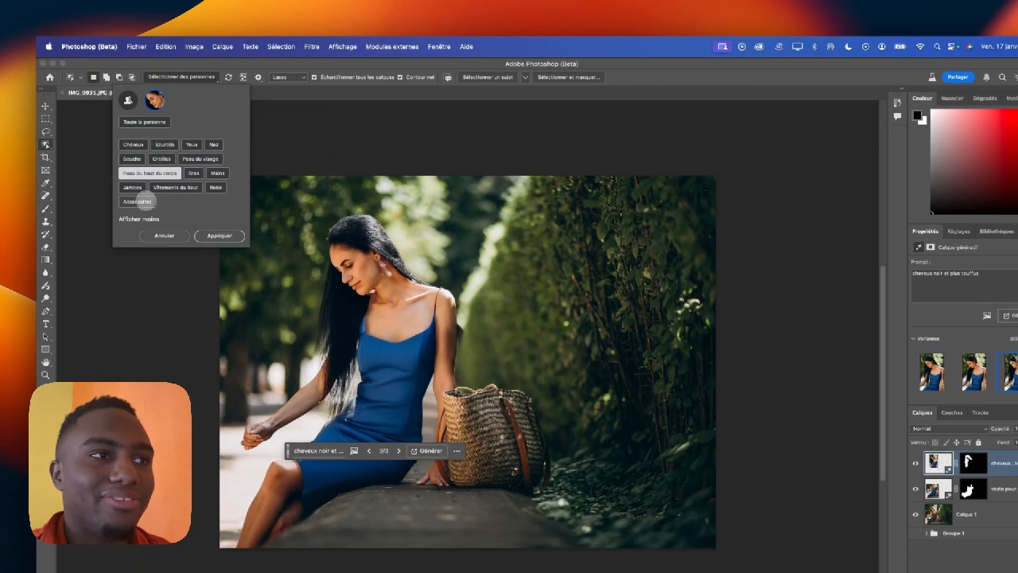
left_click(133, 187)
left_click(194, 173)
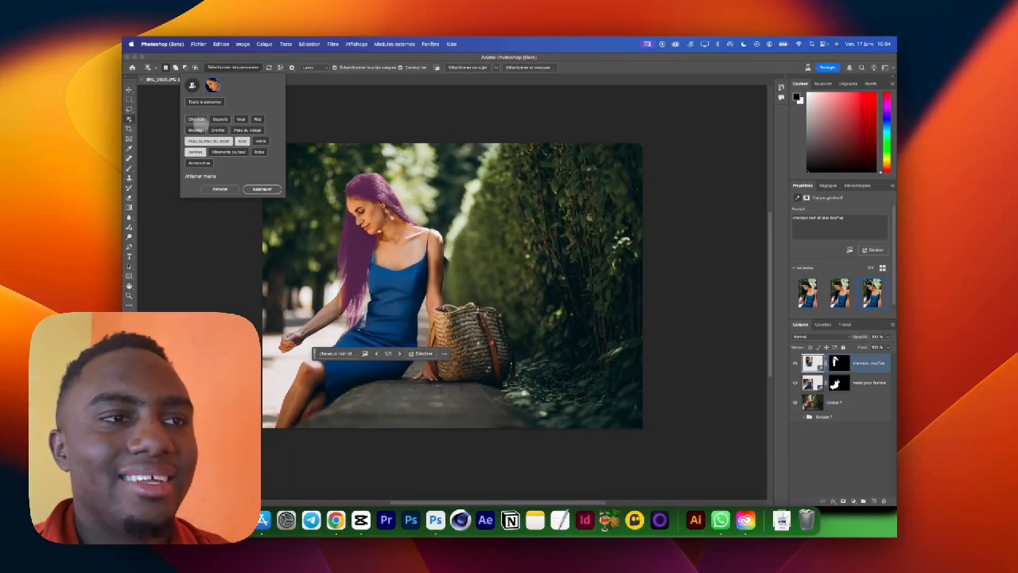
left_click(247, 130)
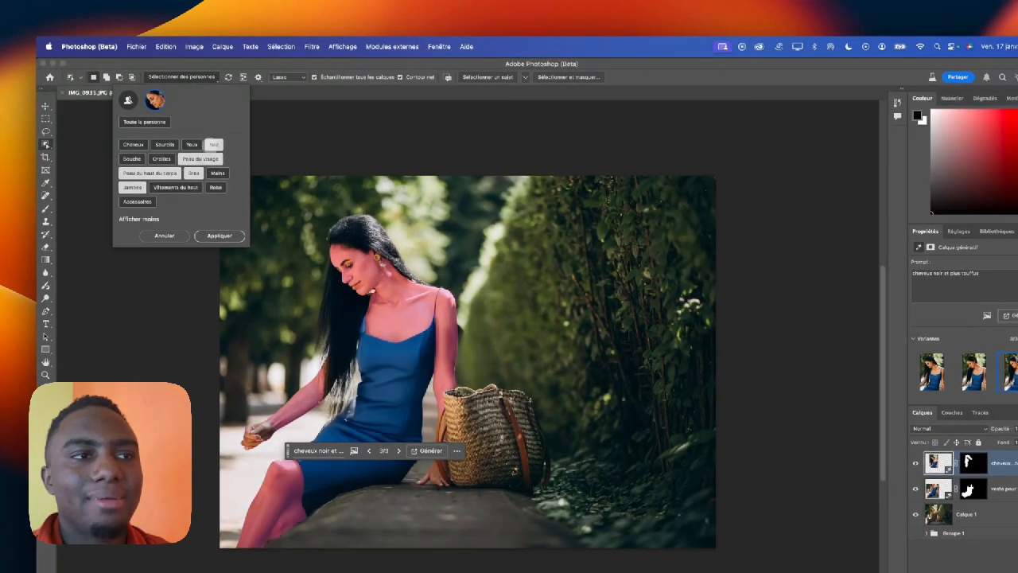
left_click(214, 144)
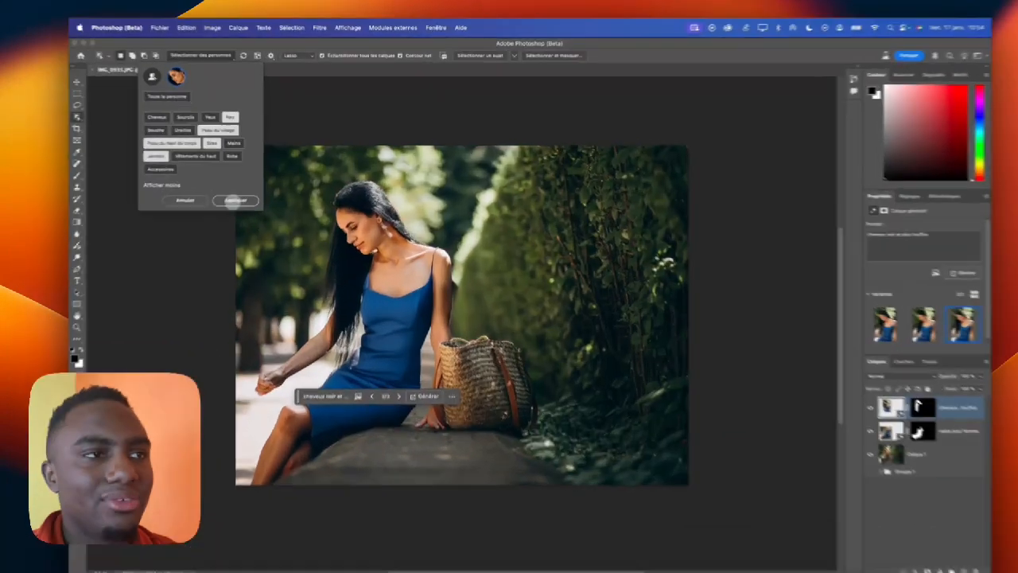
left_click(261, 188)
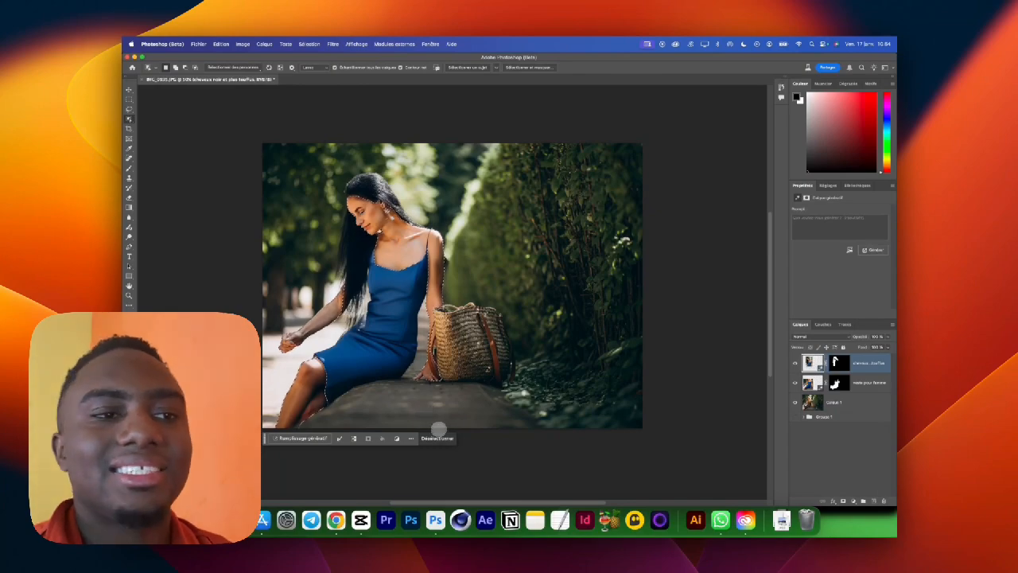
- Generate a fill of the selected skin with the prompt "change le teint peau africaine noir"
left_click(306, 438)
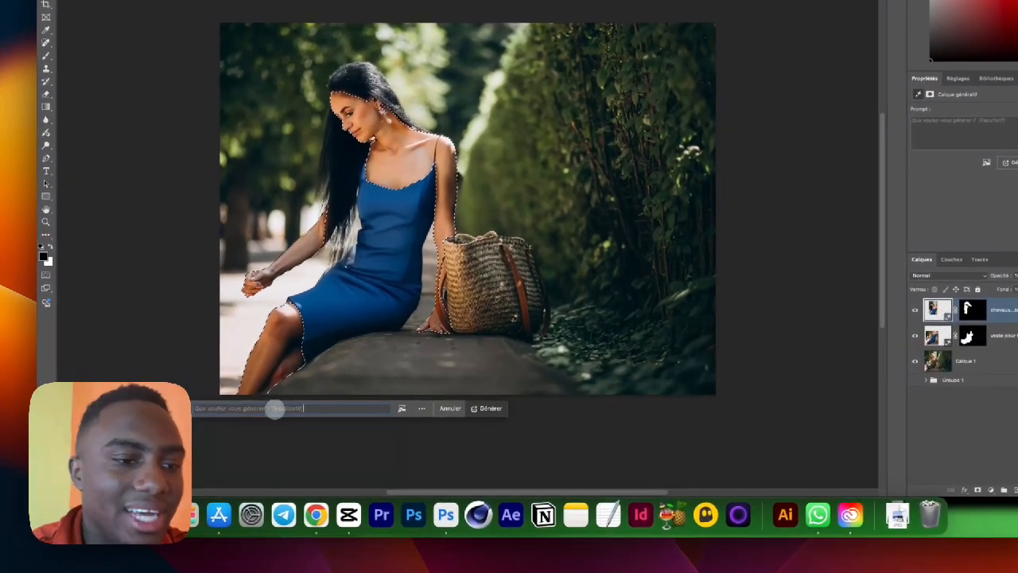
type("ch")
type("ange le tein")
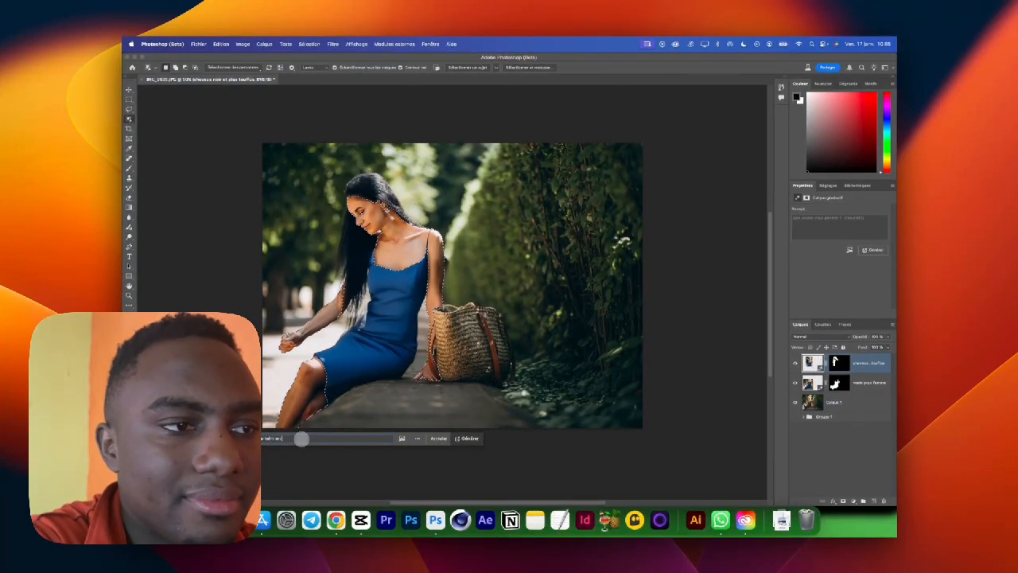
type("t en")
key("BackSpace")
key("BackSpace")
type("pe")
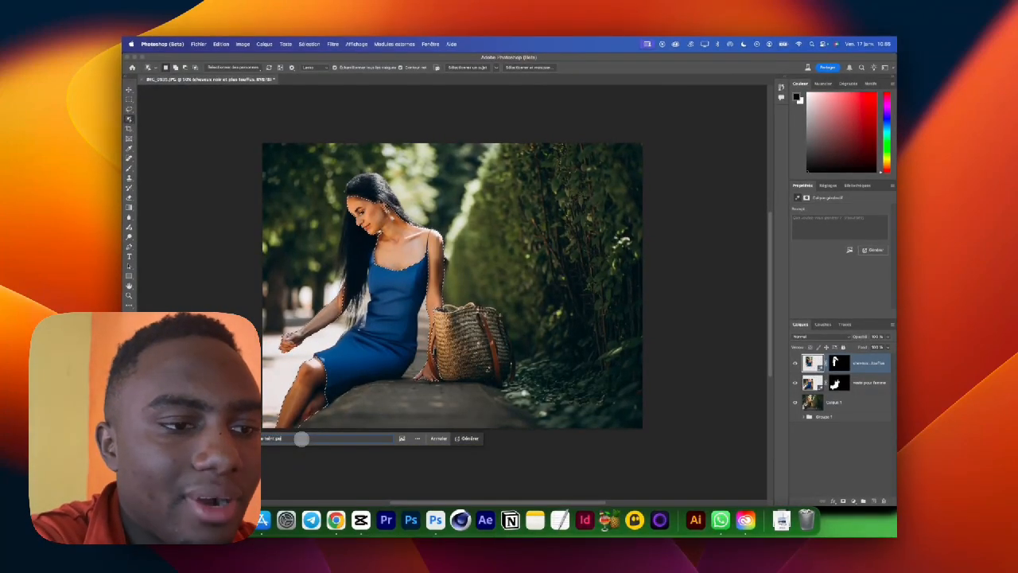
type("au ffricain")
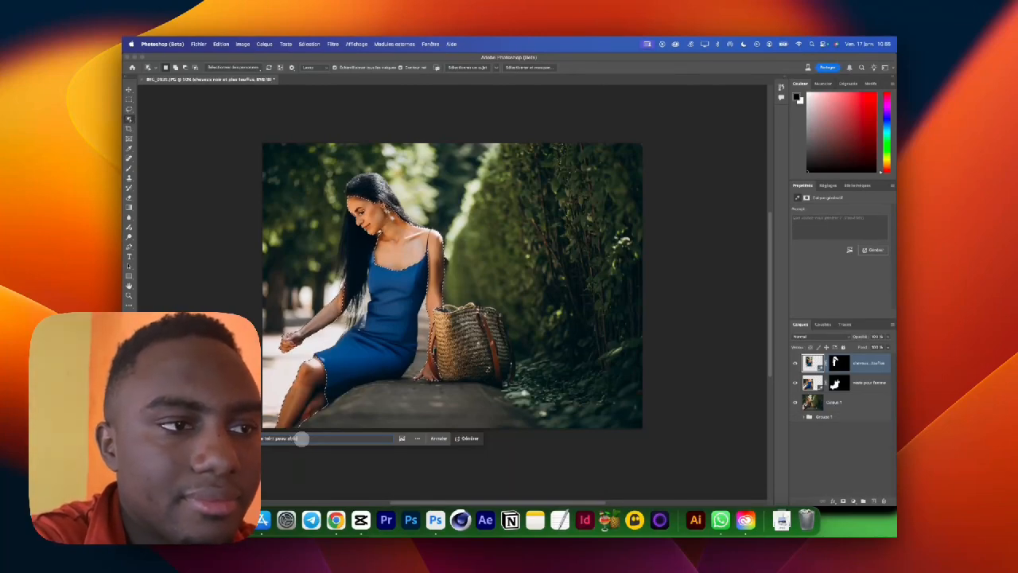
type("e noir")
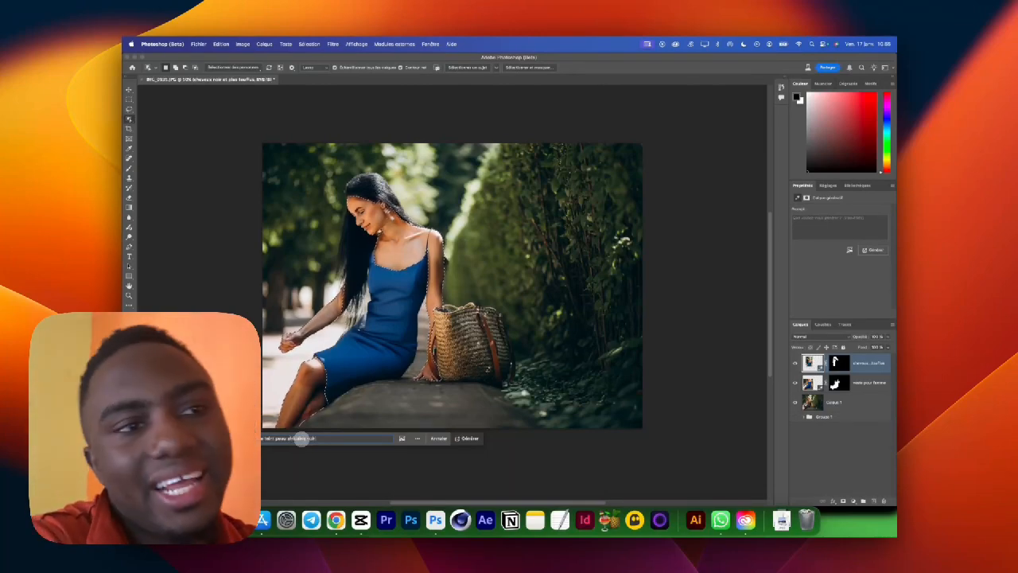
key("Return")
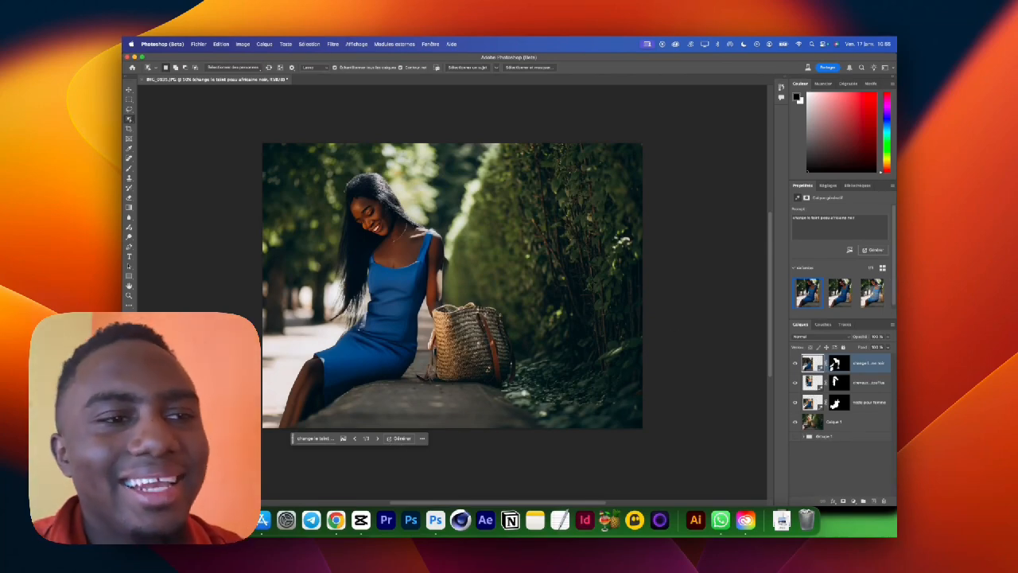
- Step through the generated skin tone variants and show the third one
left_click(377, 439)
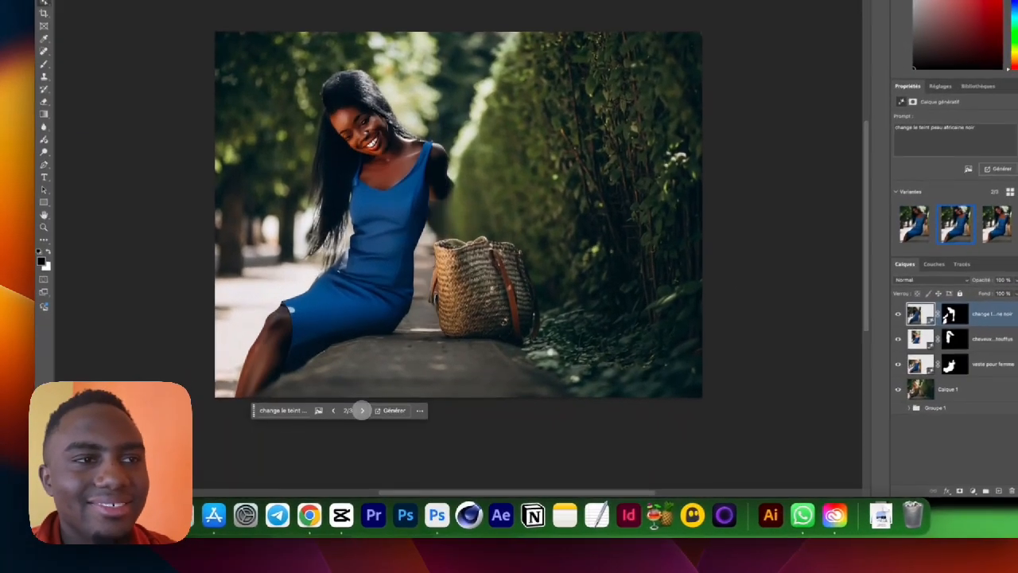
left_click(360, 408)
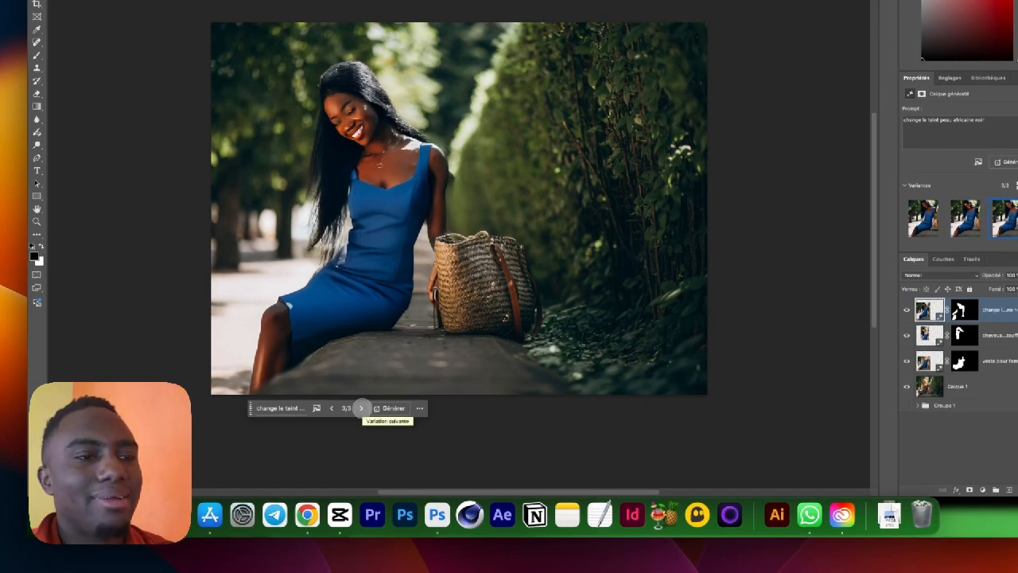
- Go back to the first skin tone variant and toggle its layer's visibility to compare it with the original skin
left_click(332, 408)
left_click(331, 408)
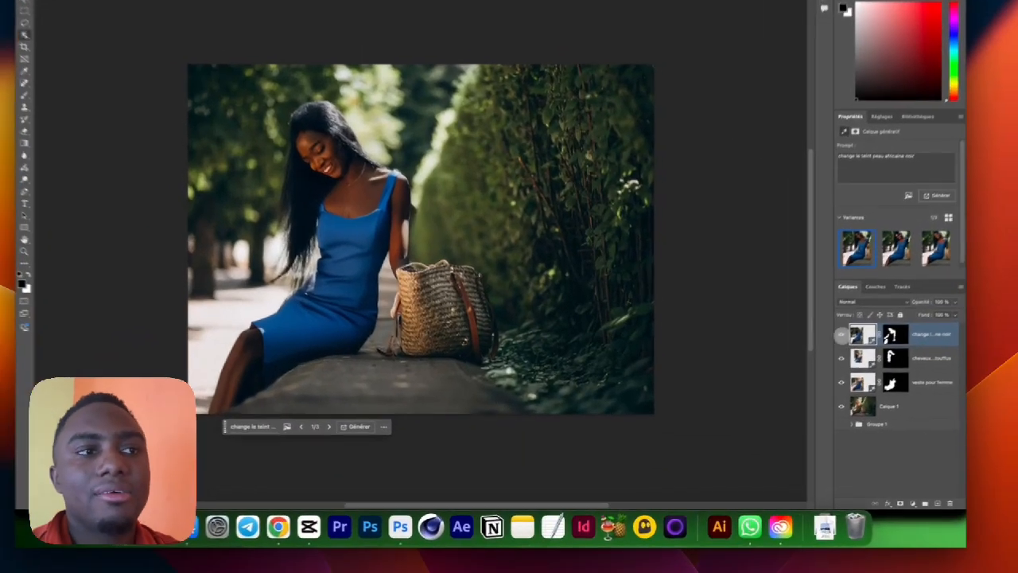
left_click(795, 362)
left_click(857, 324)
left_click(856, 324)
left_click(856, 323)
left_click(857, 324)
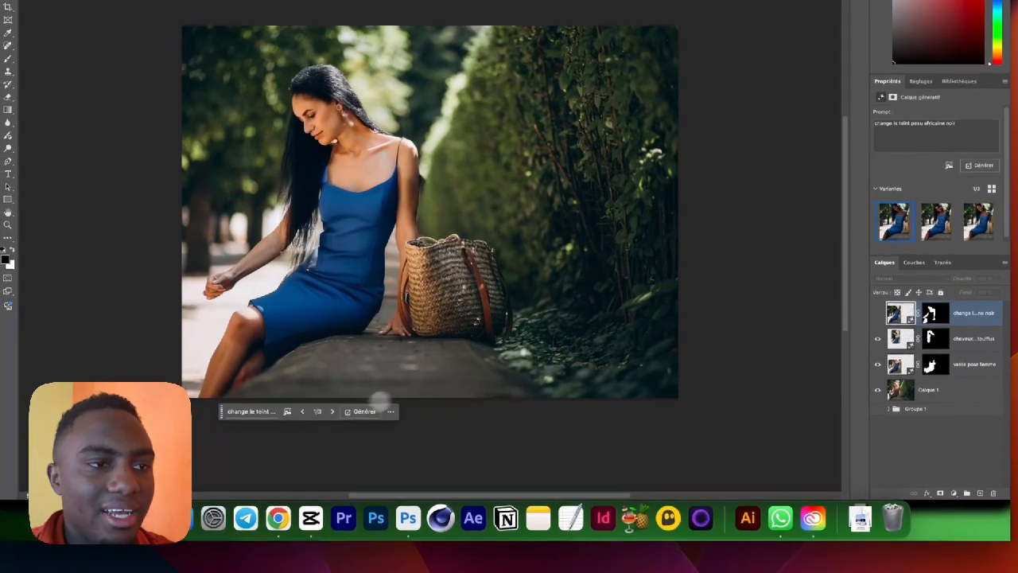
- Compare the second skin tone variant with the first one and hide the skin tone layer
left_click(332, 411)
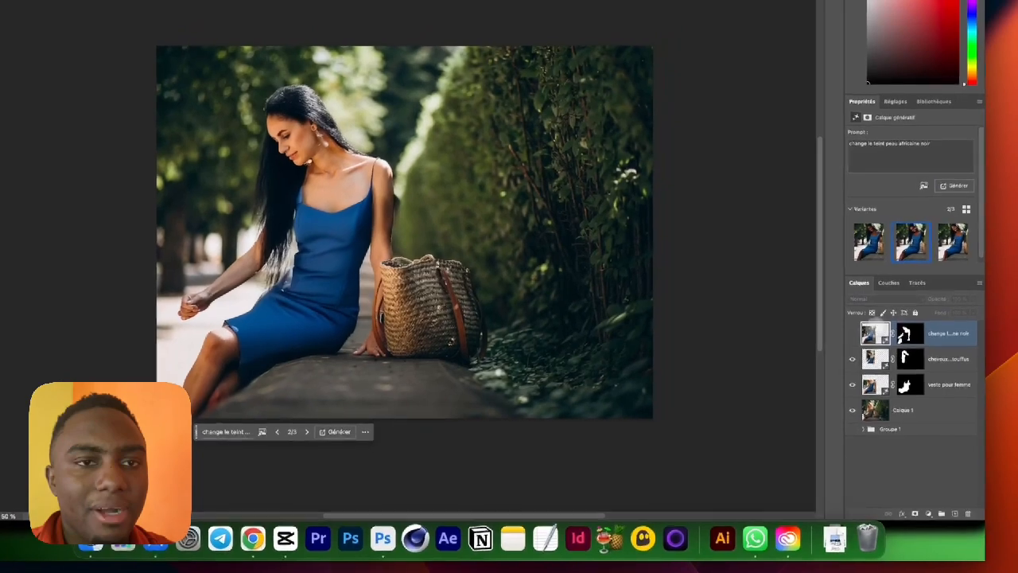
left_click(883, 309)
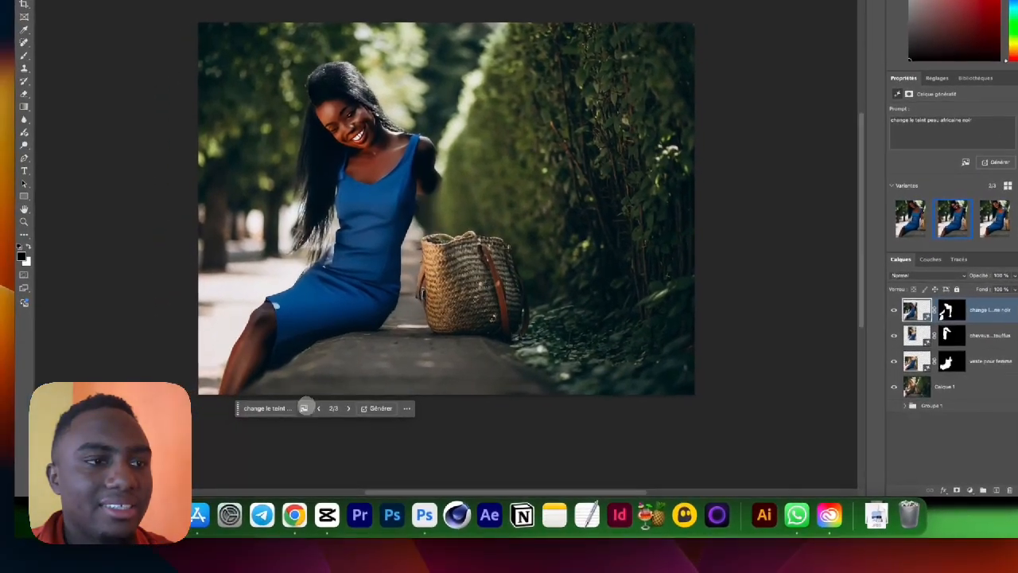
left_click(282, 429)
left_click(318, 408)
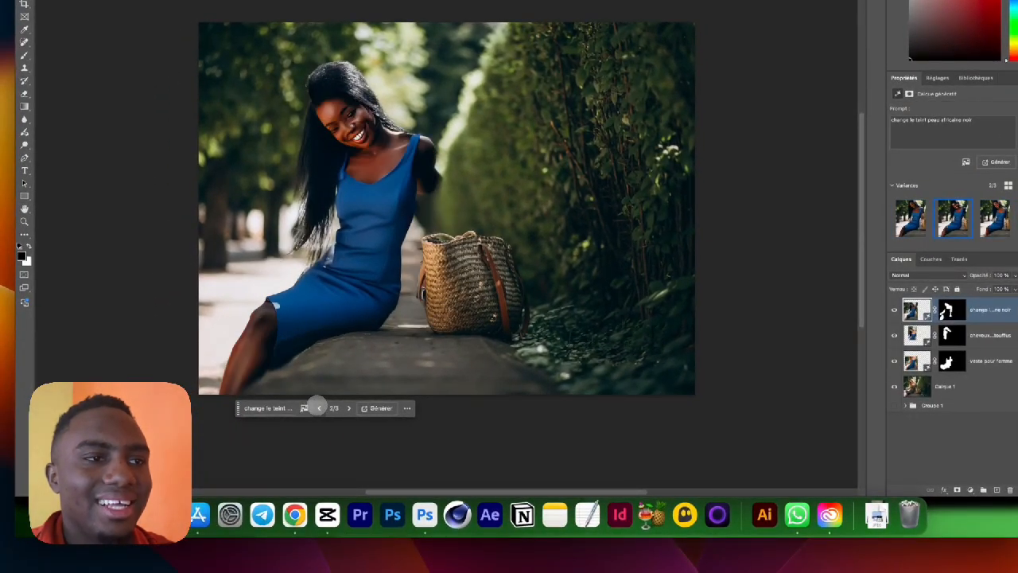
left_click(318, 408)
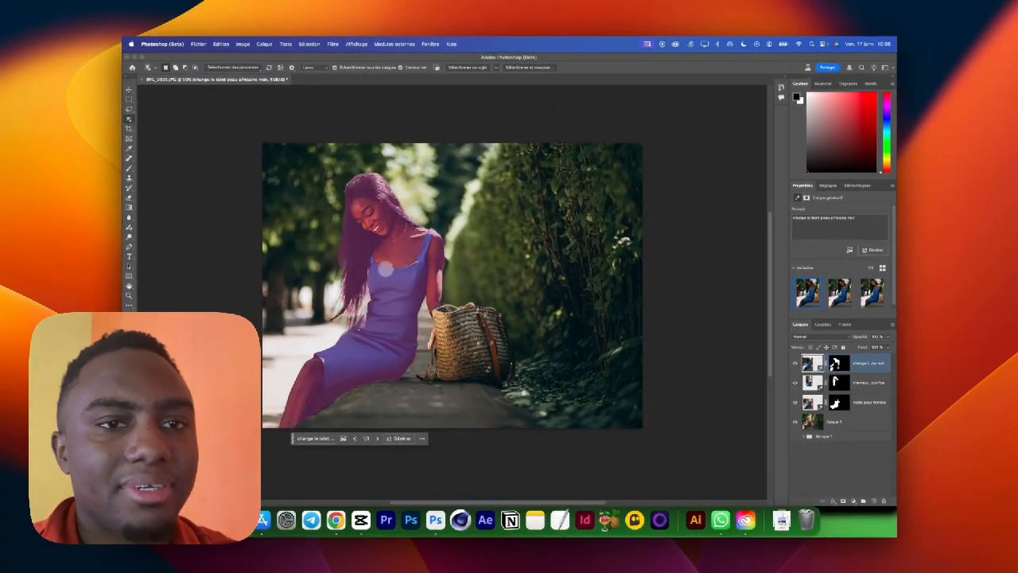
left_click(794, 363)
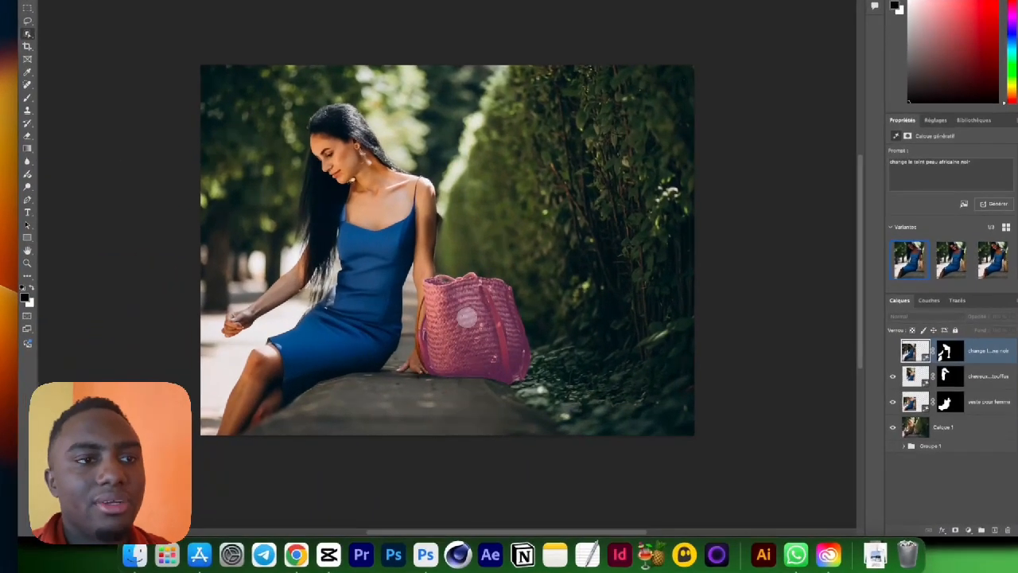
- Select the straw bag beside the woman and generate a fill with the prompt "sac a pain business noir"
left_click(461, 334)
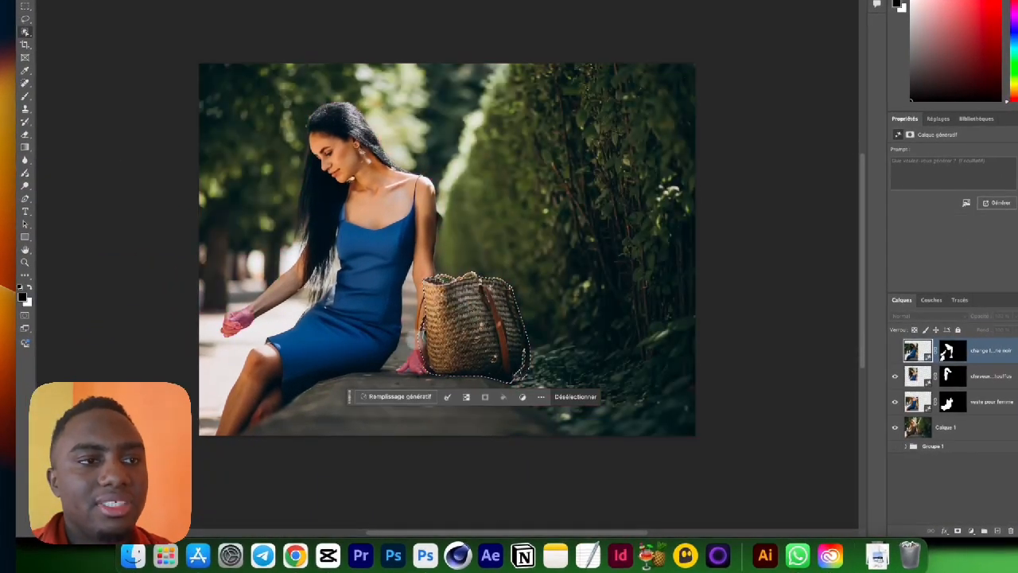
left_click(382, 397)
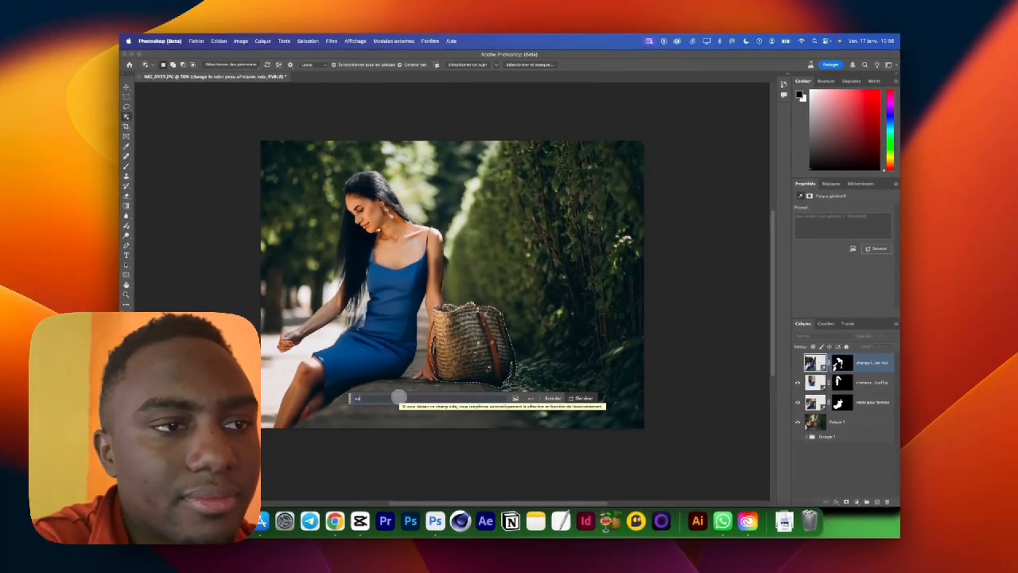
type("sac e")
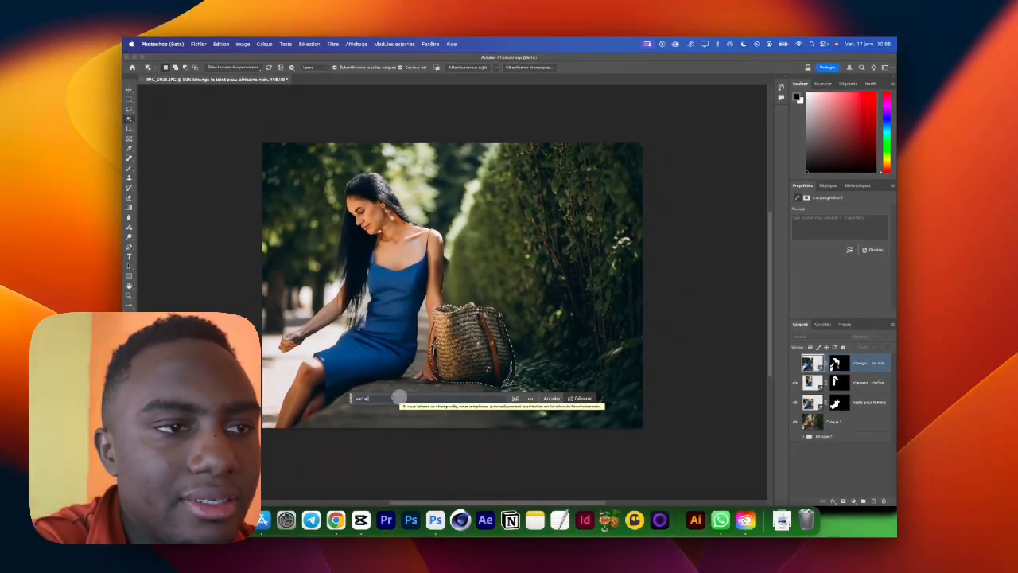
type("ail")
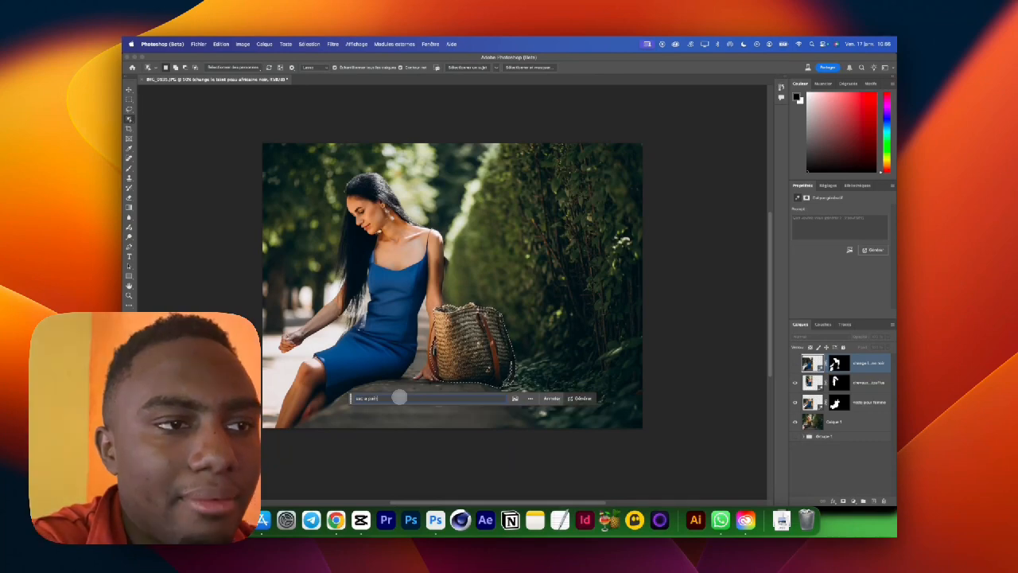
type("le tressé")
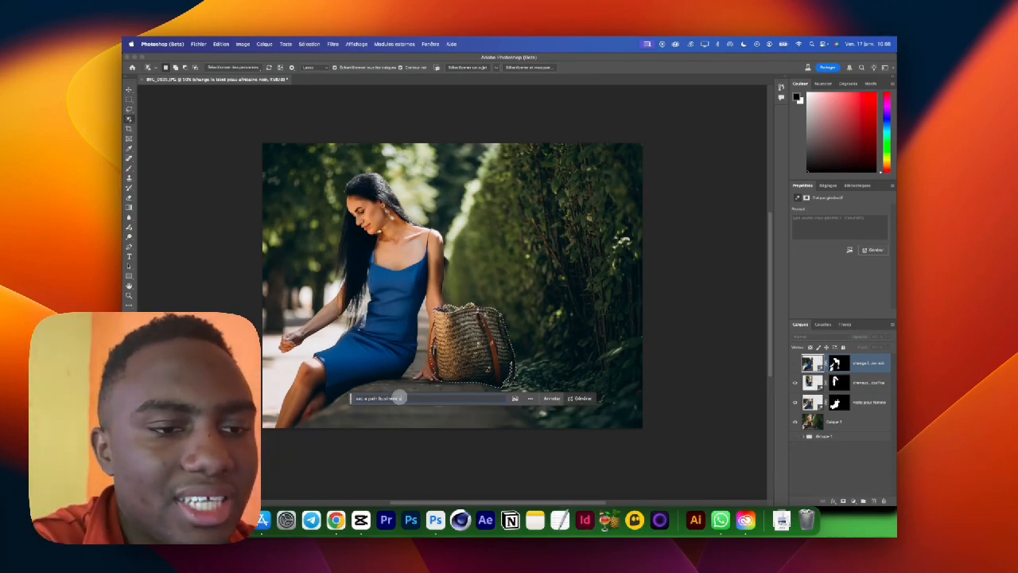
type(" ca")
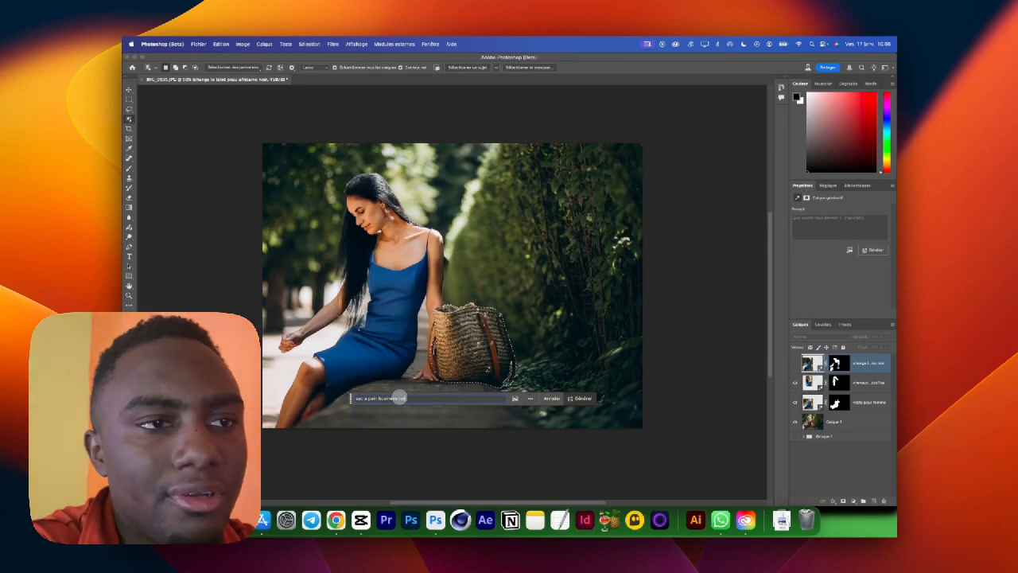
key("Return")
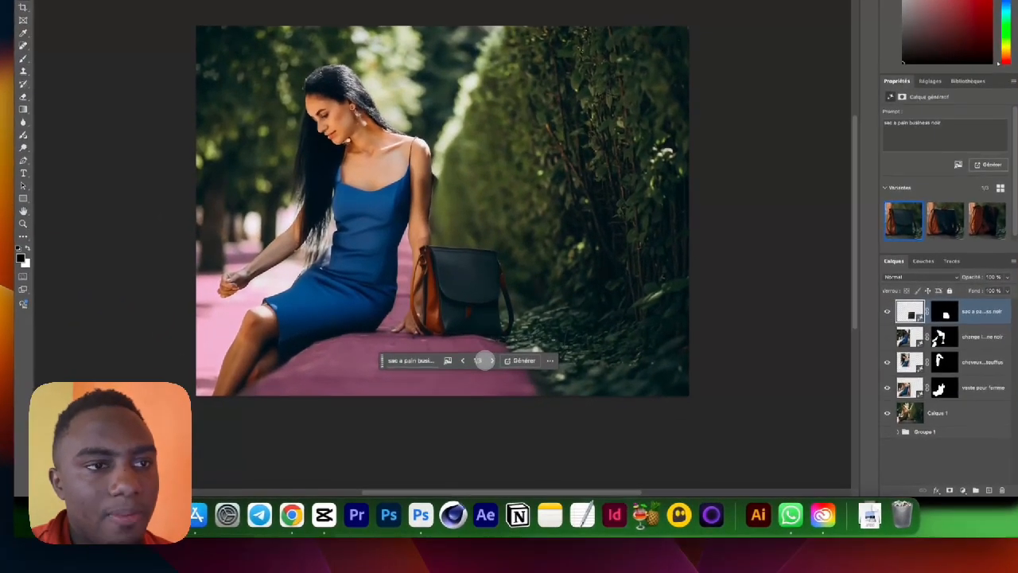
- Step through the three generated bag variants and show the second one
left_click(488, 371)
left_click(488, 371)
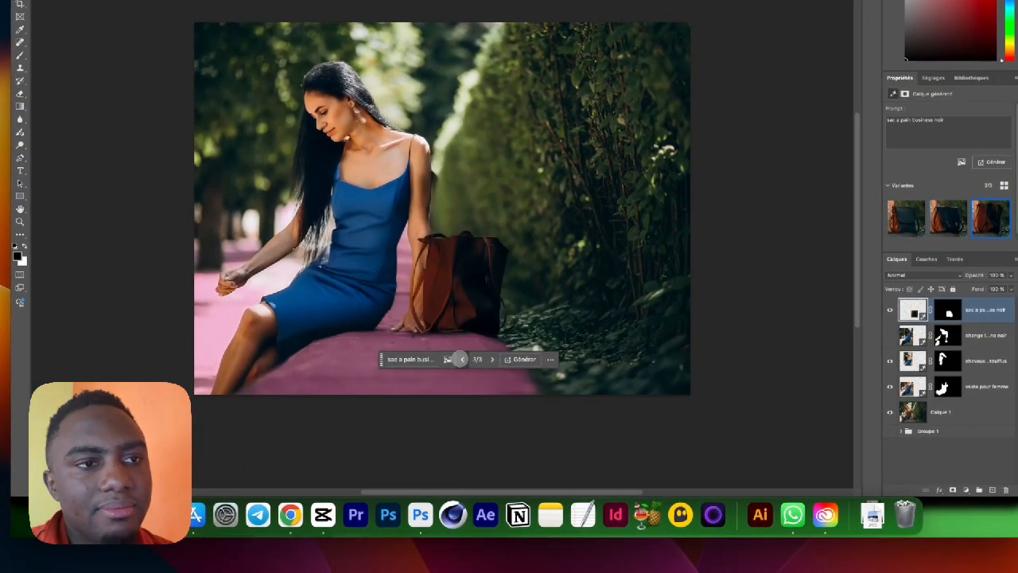
left_click(462, 358)
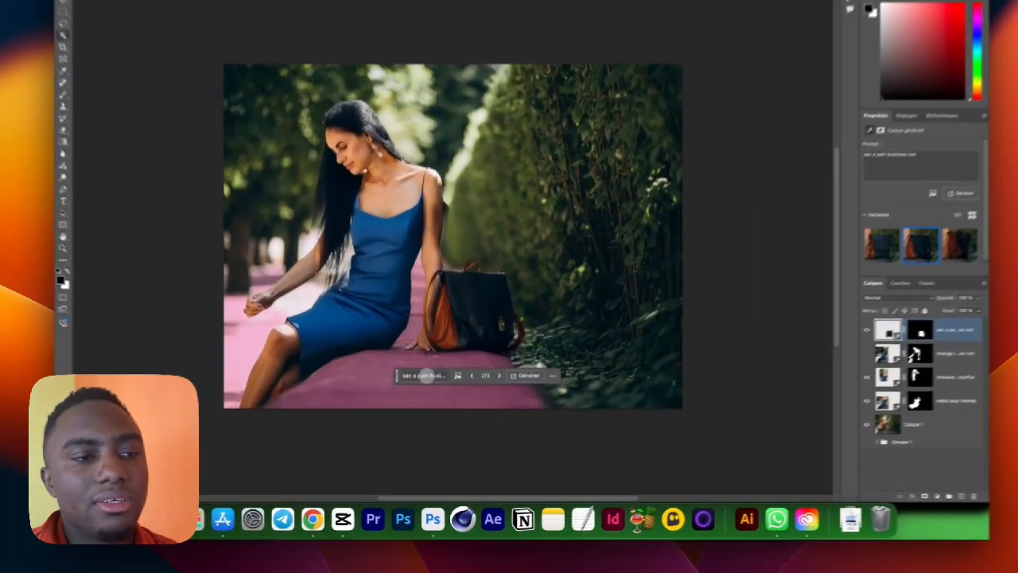
- Correct the bag prompt to "sac à main business noir" and generate new variants
left_click(426, 374)
triple_click(357, 375)
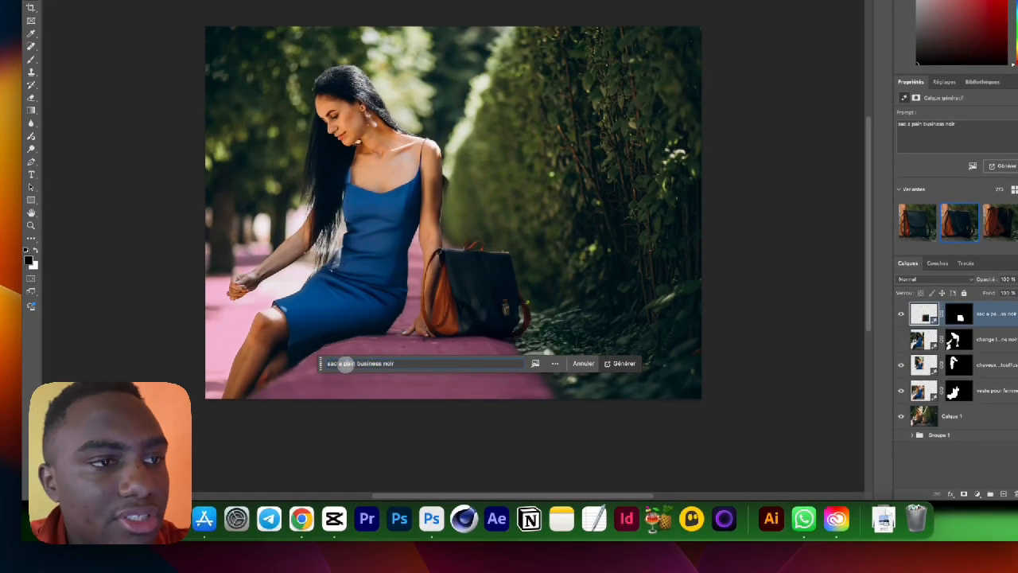
left_click(344, 364)
key("BackSpace")
key("BackSpace")
key("BackSpace")
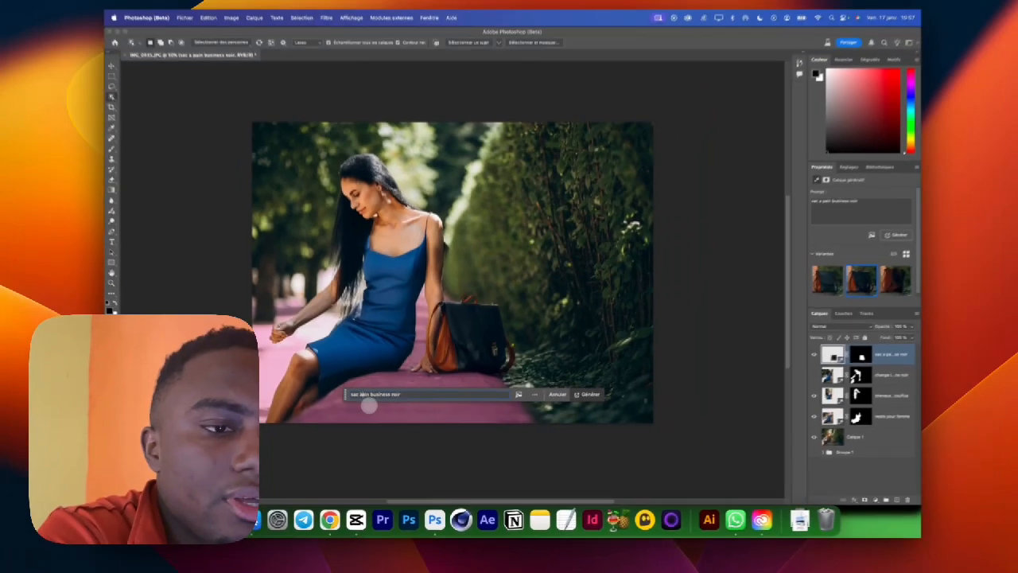
type("à p")
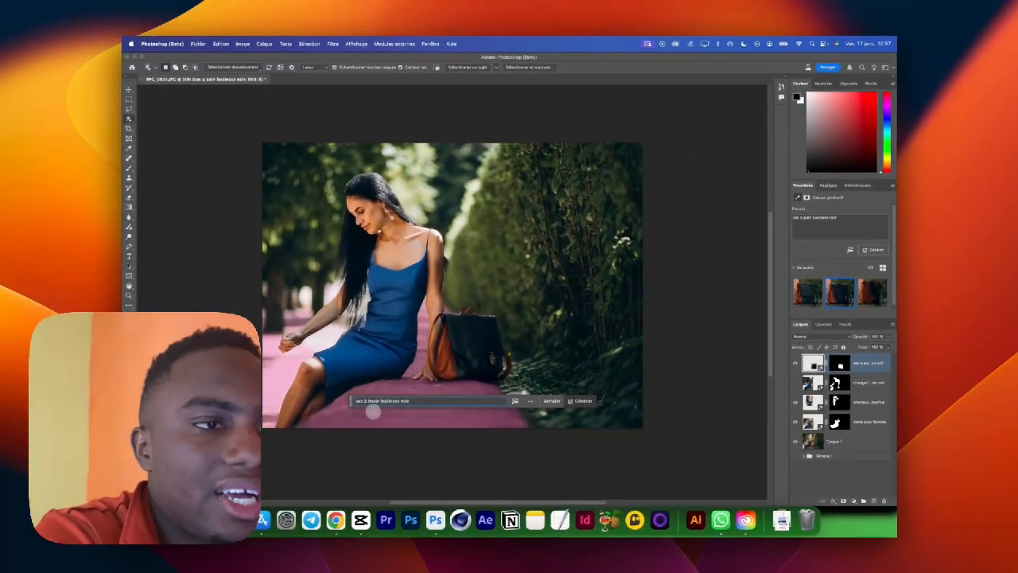
key("Return")
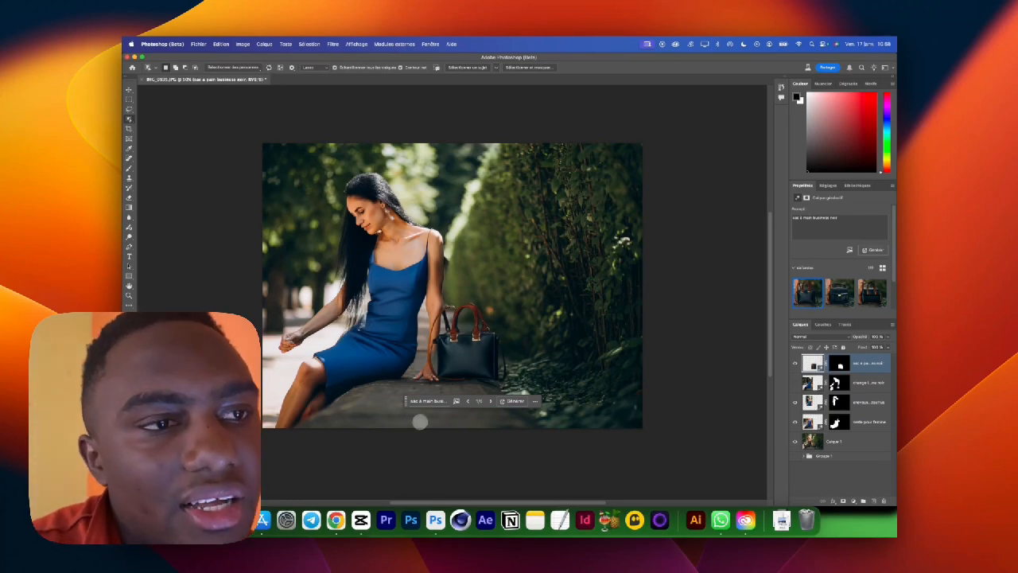
- Step through the new handbag variants, keep the third one and deselect the layer
left_click(490, 401)
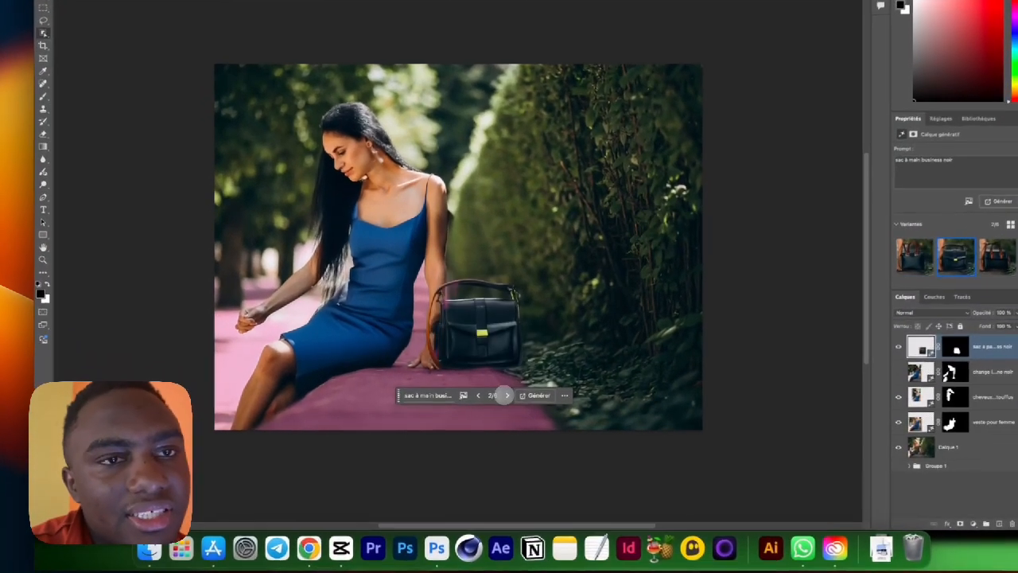
left_click(507, 395)
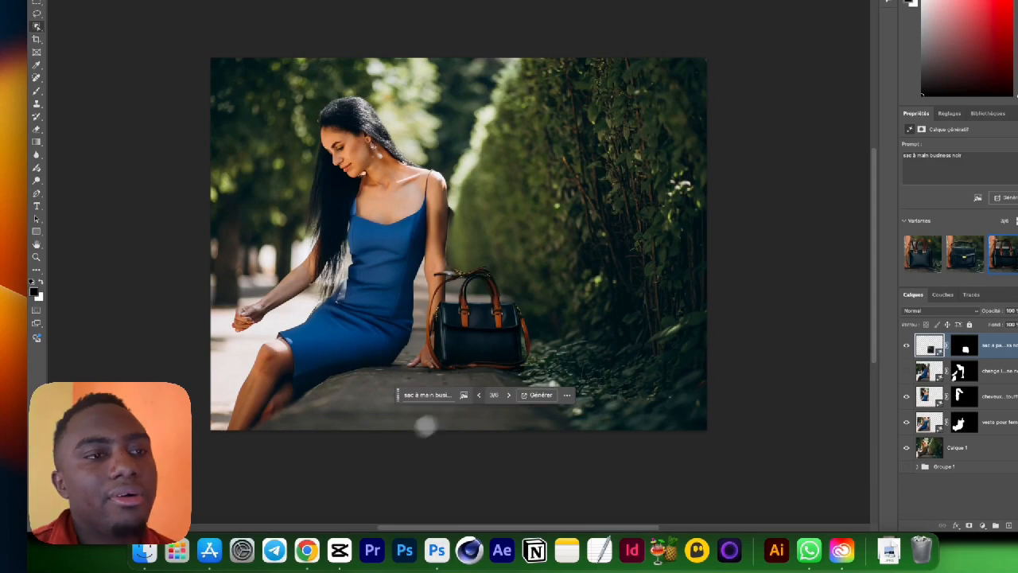
key("v")
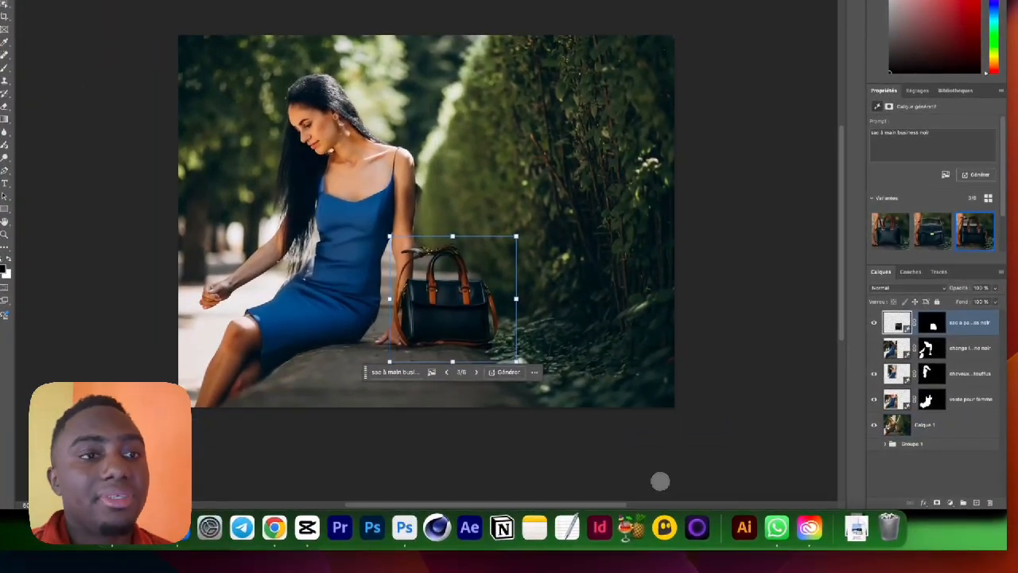
left_click(662, 486)
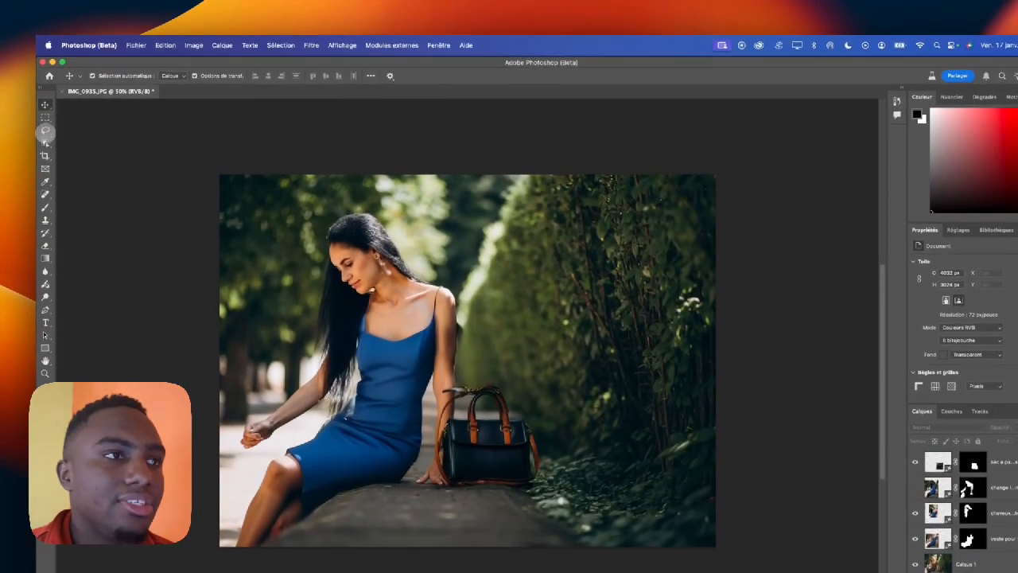
- Select the hedge behind the woman and bag with the Lasso and extend the selection along its inner edge
left_click(45, 131)
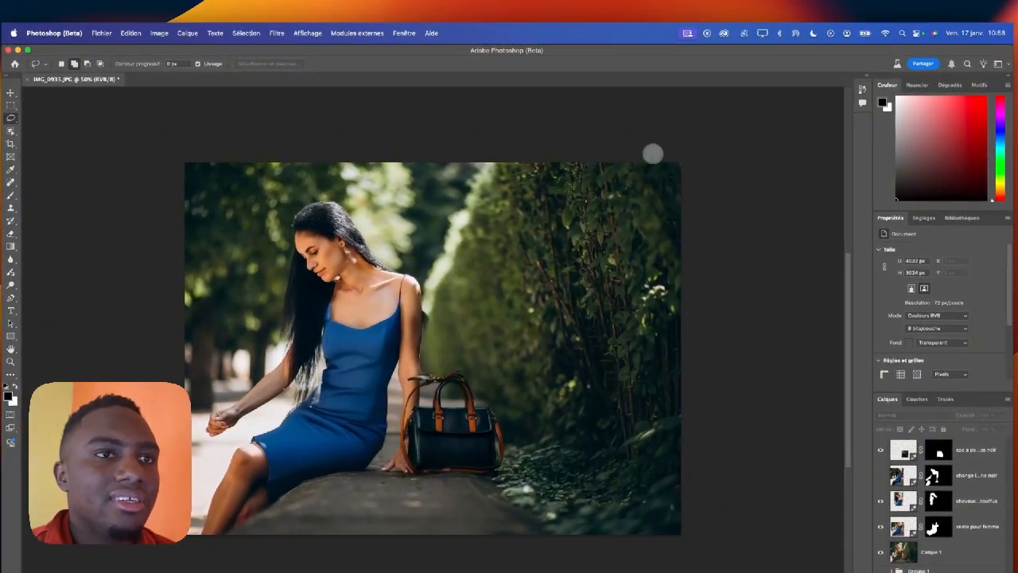
mouse_move(645, 159)
left_mouse_down()
mouse_move(482, 162)
mouse_move(425, 282)
left_mouse_up()
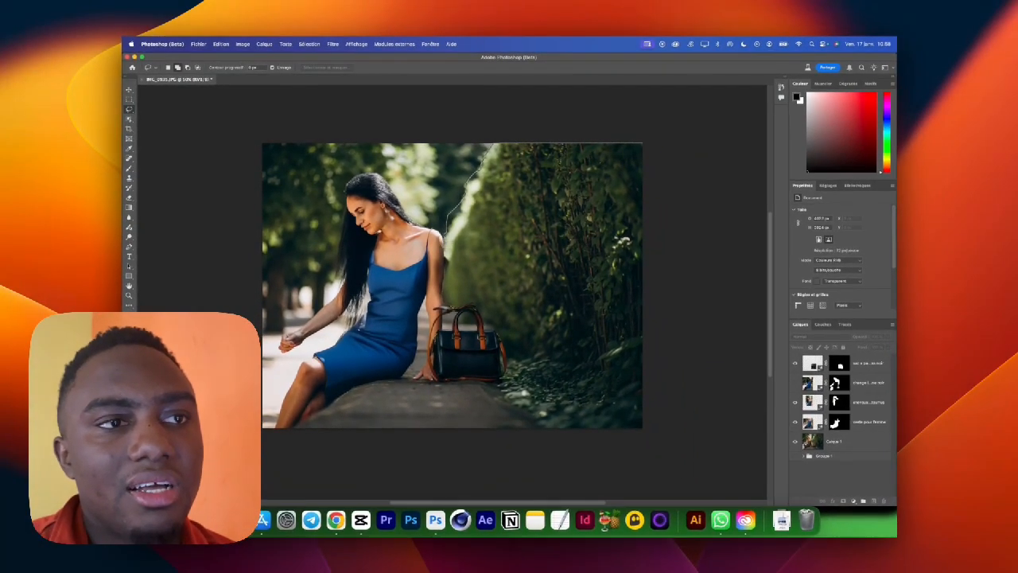
mouse_move(447, 233)
left_mouse_down()
mouse_move(447, 305)
mouse_move(474, 305)
mouse_move(502, 332)
mouse_move(504, 381)
mouse_move(590, 470)
mouse_move(639, 253)
mouse_move(646, 137)
left_mouse_up()
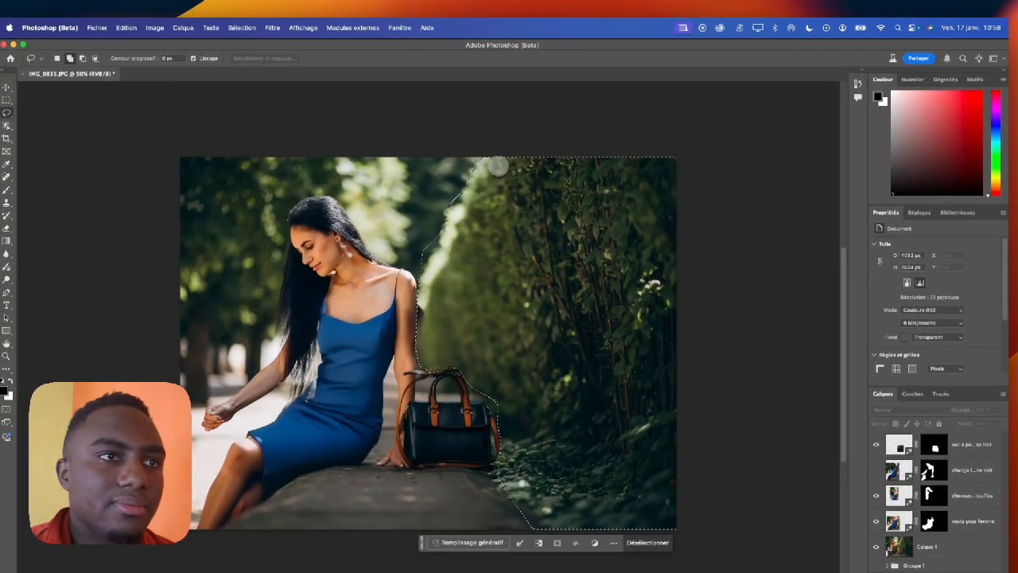
mouse_move(480, 159)
left_mouse_down()
mouse_move(455, 157)
mouse_move(430, 180)
left_mouse_up()
left_click_drag(422, 256, 416, 367)
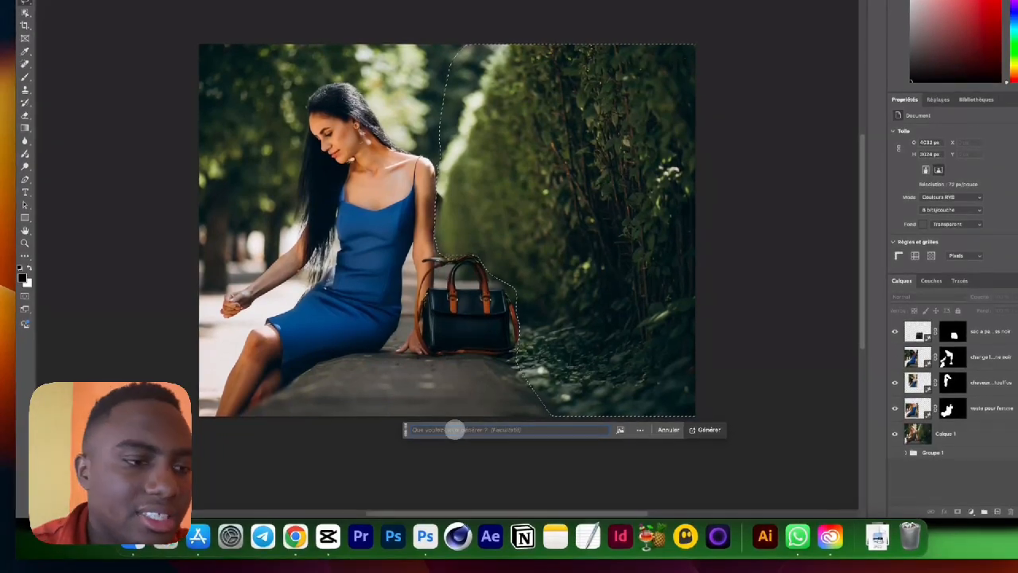
- Generate a fill of the hedge selection with the prompt "barriere barreau electricque"
type("barriere en")
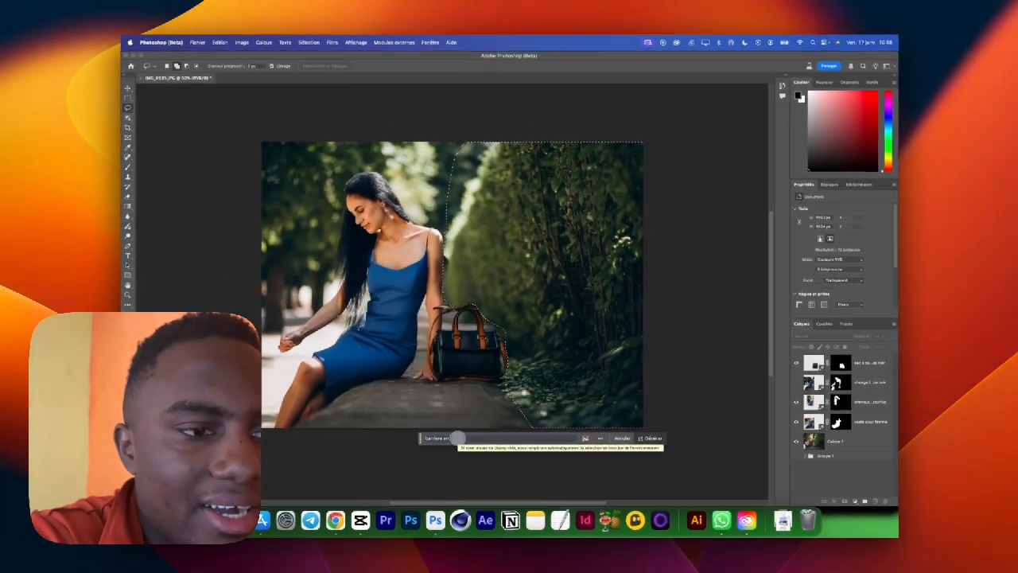
key("BackSpace")
key("BackSpace")
key("BackSpace")
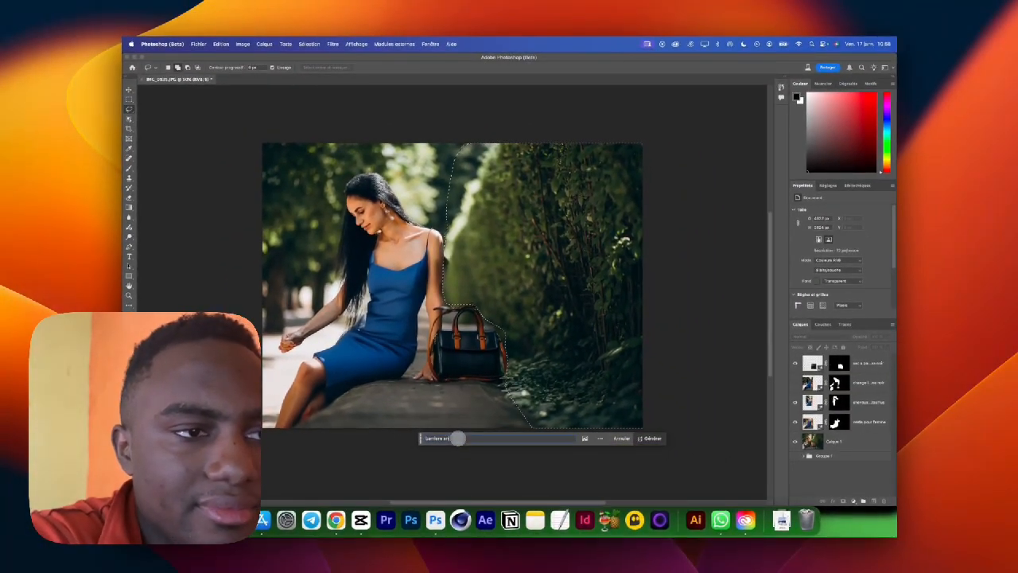
type("bo")
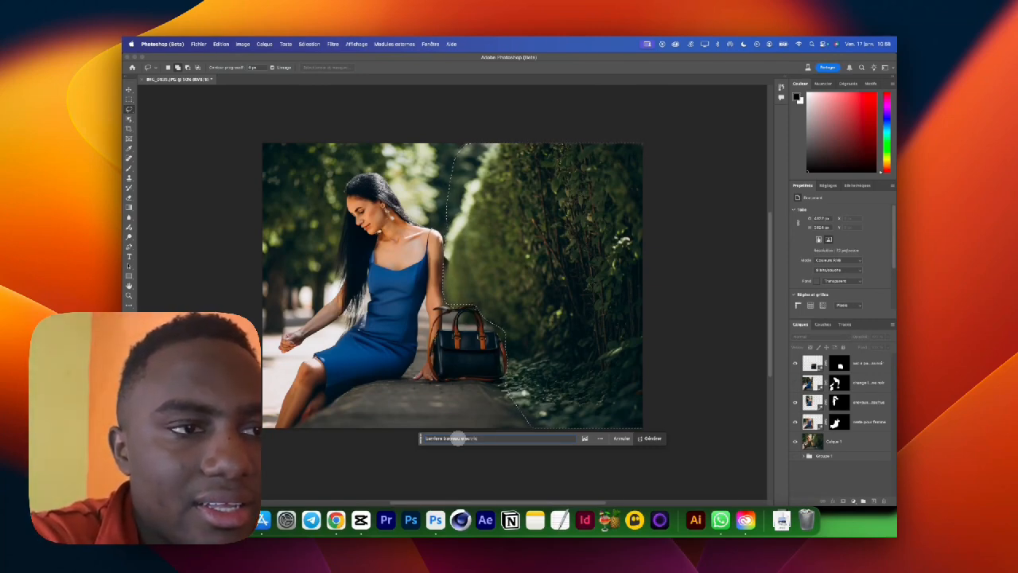
key("Return")
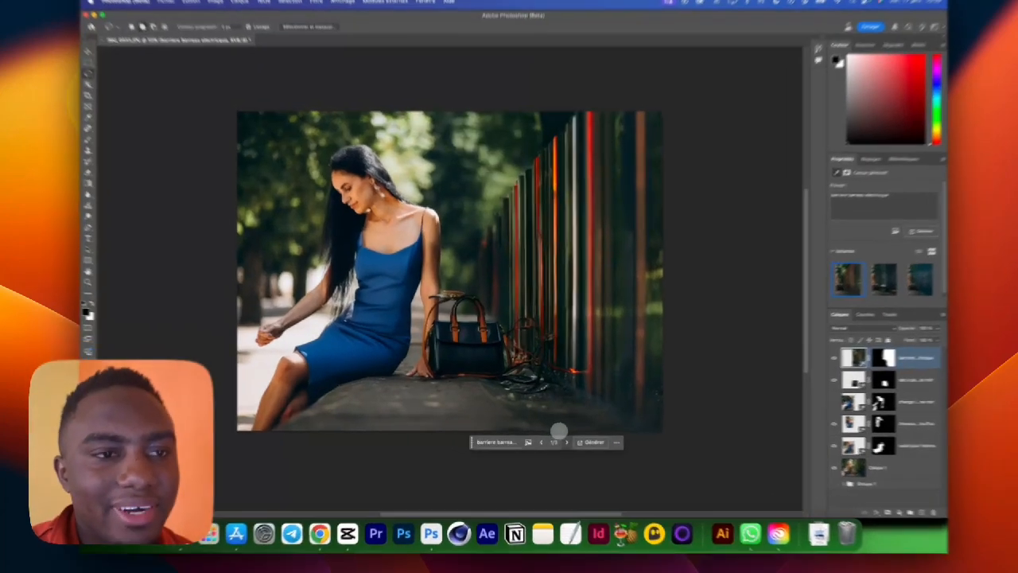
- Step through the three generated barrier variants and keep the second one
left_click(556, 438)
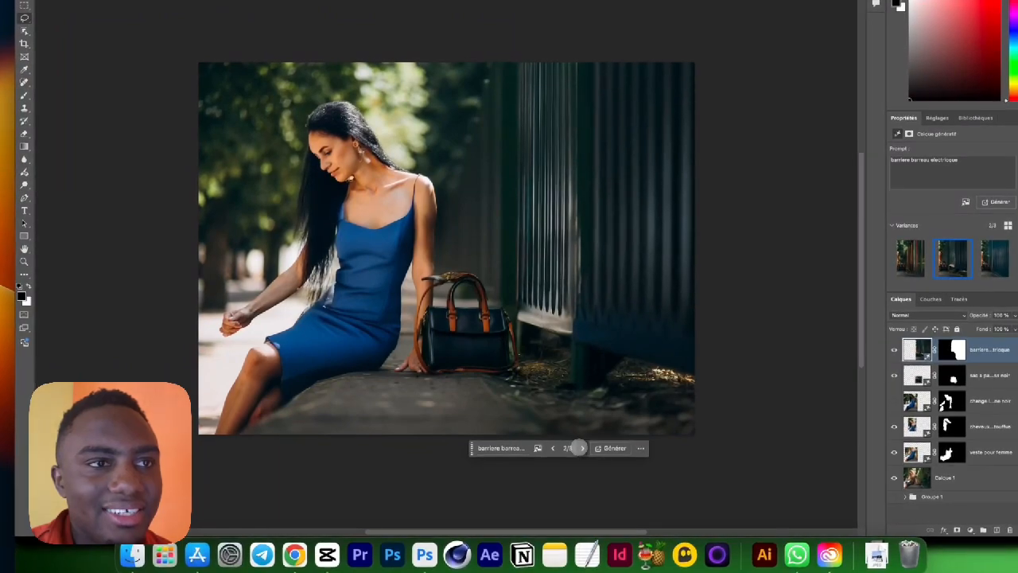
left_click(579, 447)
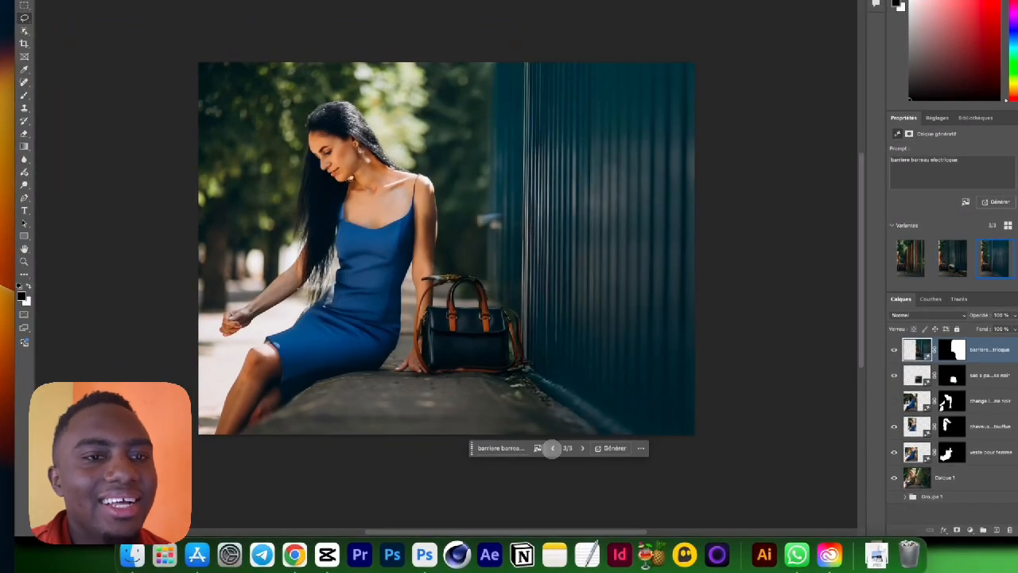
left_click(553, 448)
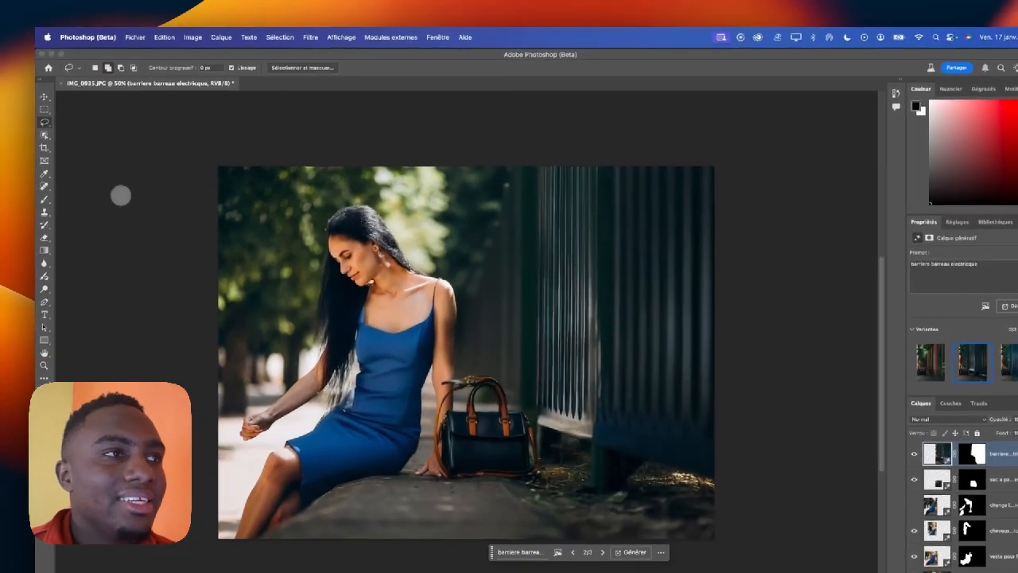
- Group all the generated layers, from the barrier layer down to the dress layer
key("v")
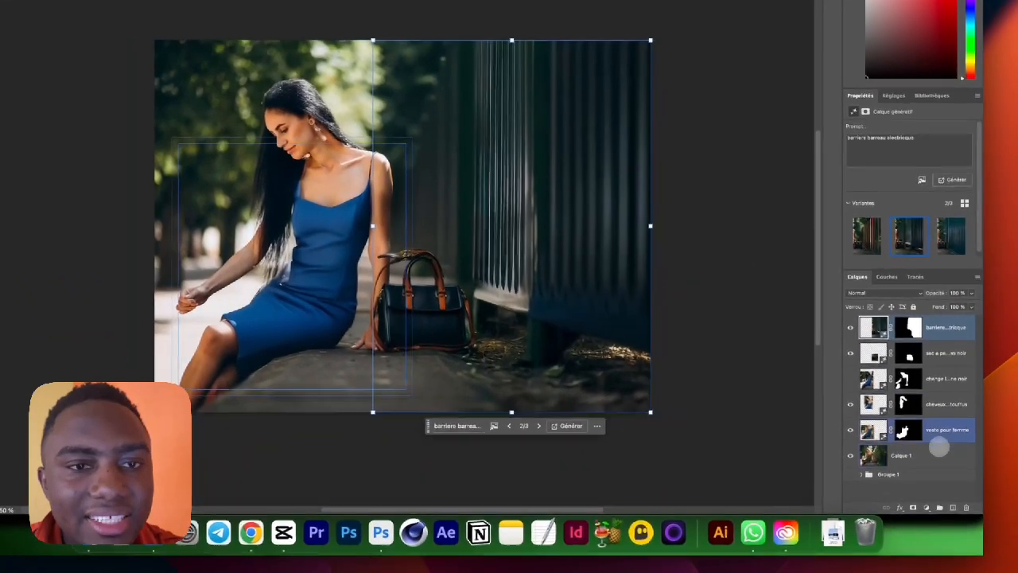
left_click(994, 544)
left_click(944, 325)
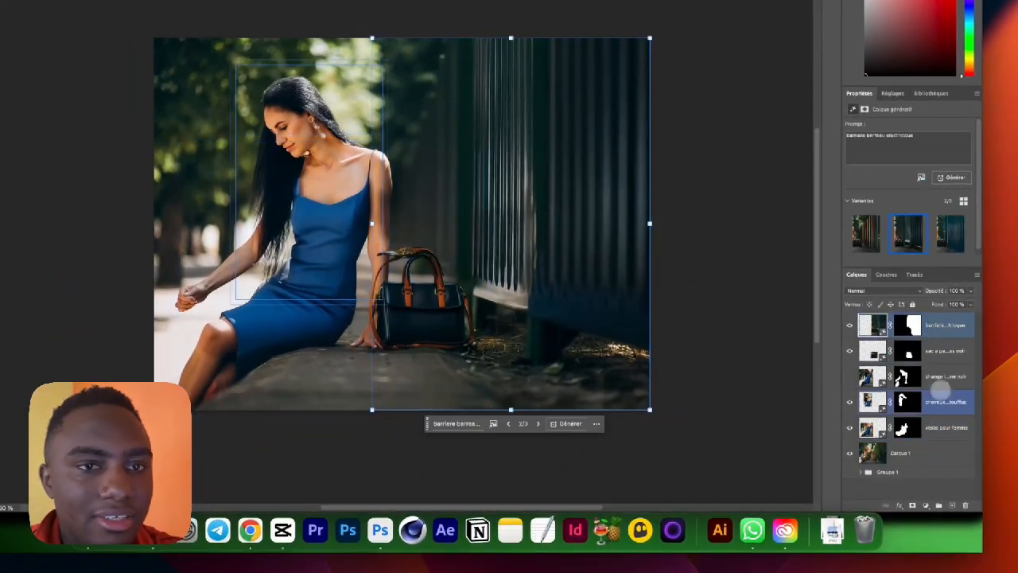
left_click(942, 428, "shift")
key("ctrl+g")
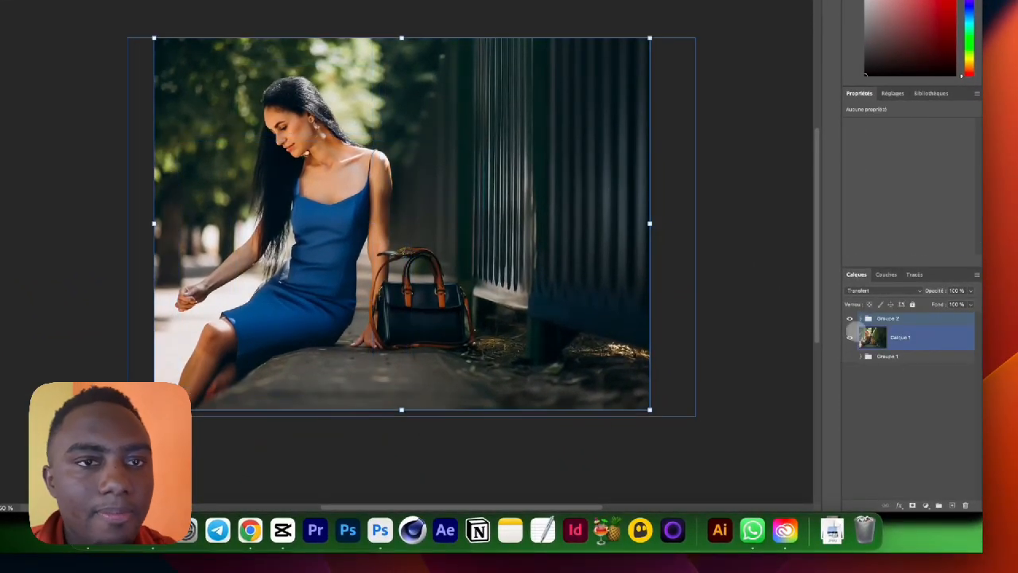
- Toggle the new group's visibility to compare the edits with the original photo and clear the layer selection
left_click(849, 319)
left_click(850, 319)
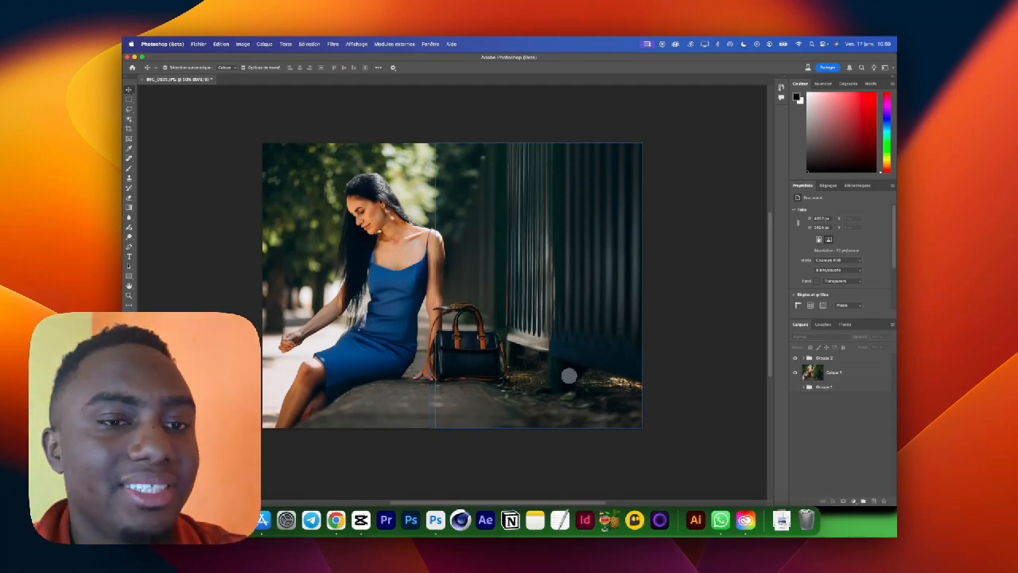
left_click(593, 374)
left_click(668, 383)
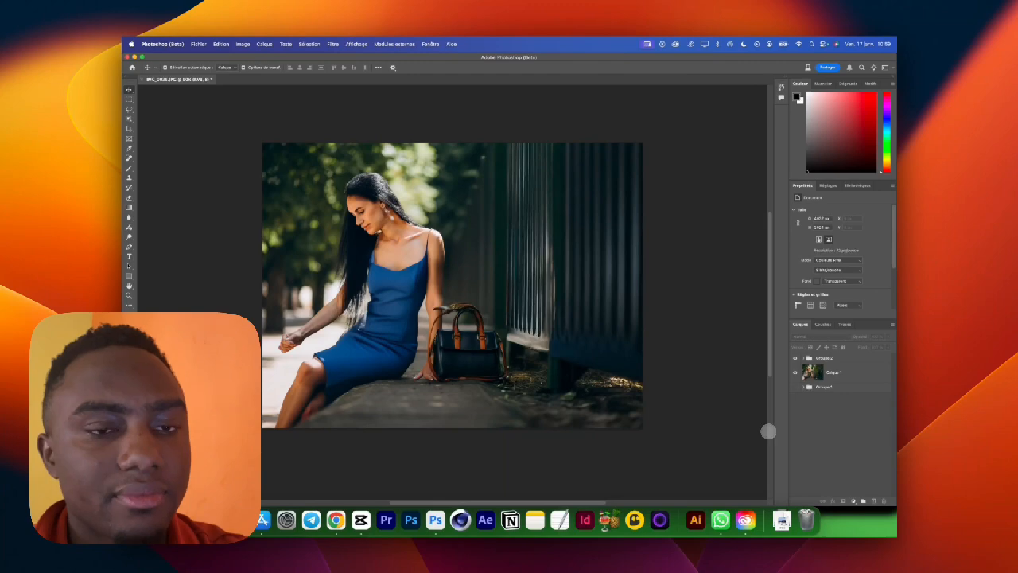